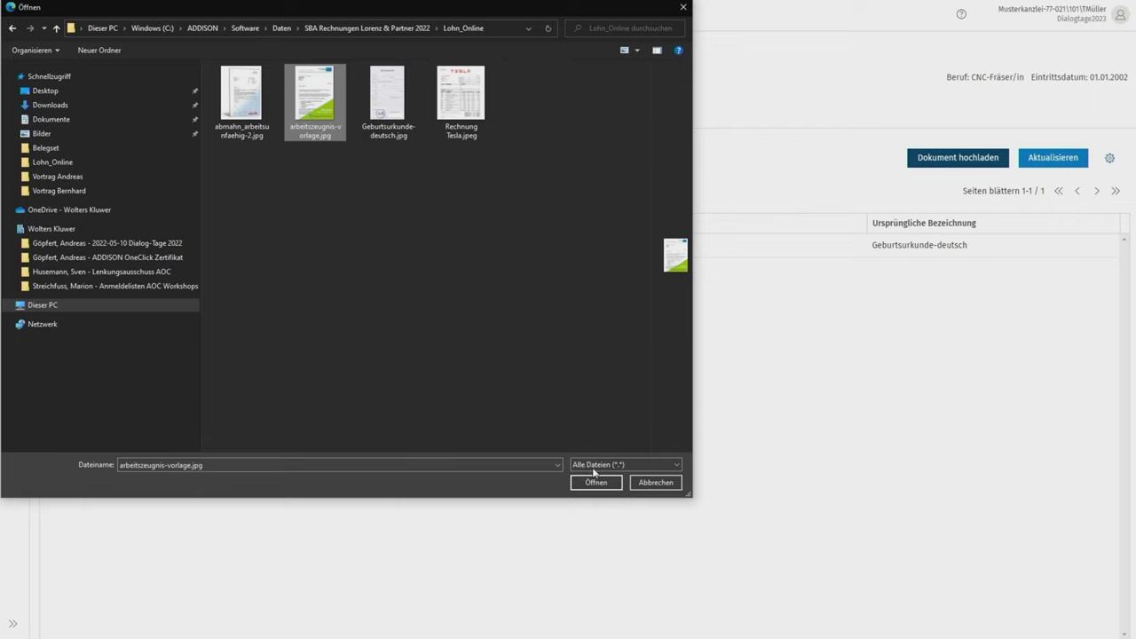
Step: Upload arbeitszeugnis-vorlage.jpg to the employee's eDokumente and change its Bezeichnung to "Arbeitszeugnis"
{"action": "left_click", "coordinate": [596, 482]}
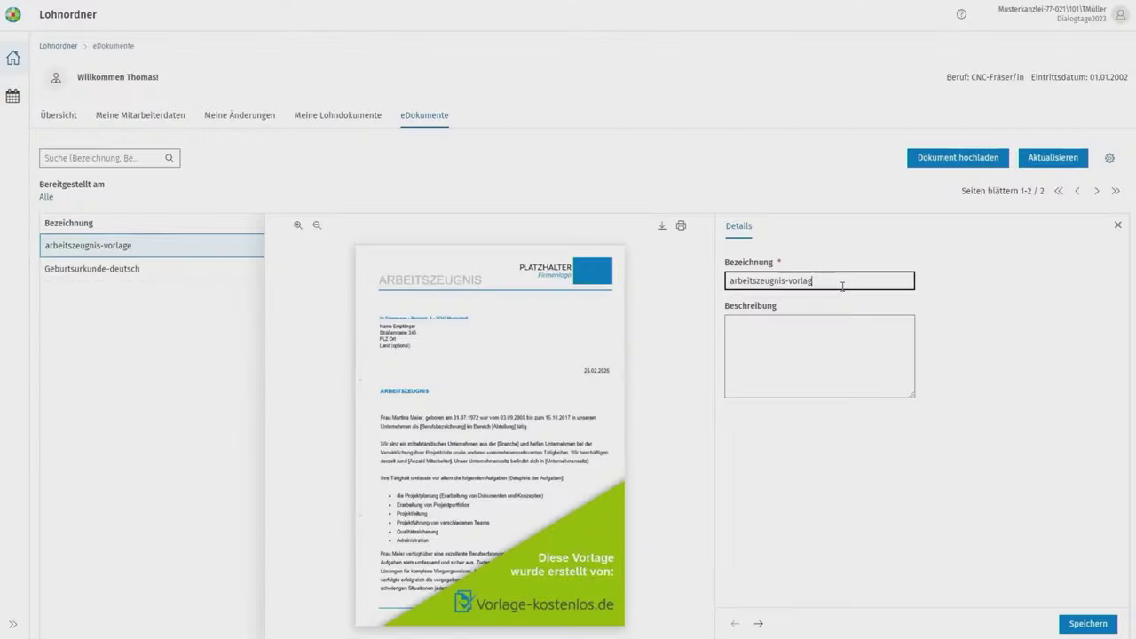
{"action": "key", "text": "BackSpace"}
{"action": "key", "text": "BackSpace"}
{"action": "key", "text": "BackSpace"}
{"action": "key", "text": "BackSpace"}
{"action": "key", "text": "BackSpace"}
{"action": "key", "text": "BackSpace"}
{"action": "key", "text": "BackSpace"}
{"action": "key", "text": "BackSpace"}
{"action": "key", "text": "BackSpace"}
{"action": "key", "text": "BackSpace"}
{"action": "key", "text": "BackSpace"}
{"action": "key", "text": "BackSpace"}
{"action": "key", "text": "BackSpace"}
{"action": "key", "text": "BackSpace"}
{"action": "key", "text": "BackSpace"}
{"action": "key", "text": "BackSpace"}
{"action": "key", "text": "BackSpace"}
{"action": "key", "text": "BackSpace"}
{"action": "key", "text": "BackSpace"}
{"action": "key", "text": "BackSpace"}
{"action": "key", "text": "BackSpace"}
{"action": "key", "text": "BackSpace"}
{"action": "type", "text": "Arbeitszeugnis"}
Step: Enter the Beschreibung "Dies ist ein Arbeitszeugnis meines vorherigen Arbeitgebers", save the document and close its details
{"action": "key", "text": "Tab"}
{"action": "type", "text": "Dies is"}
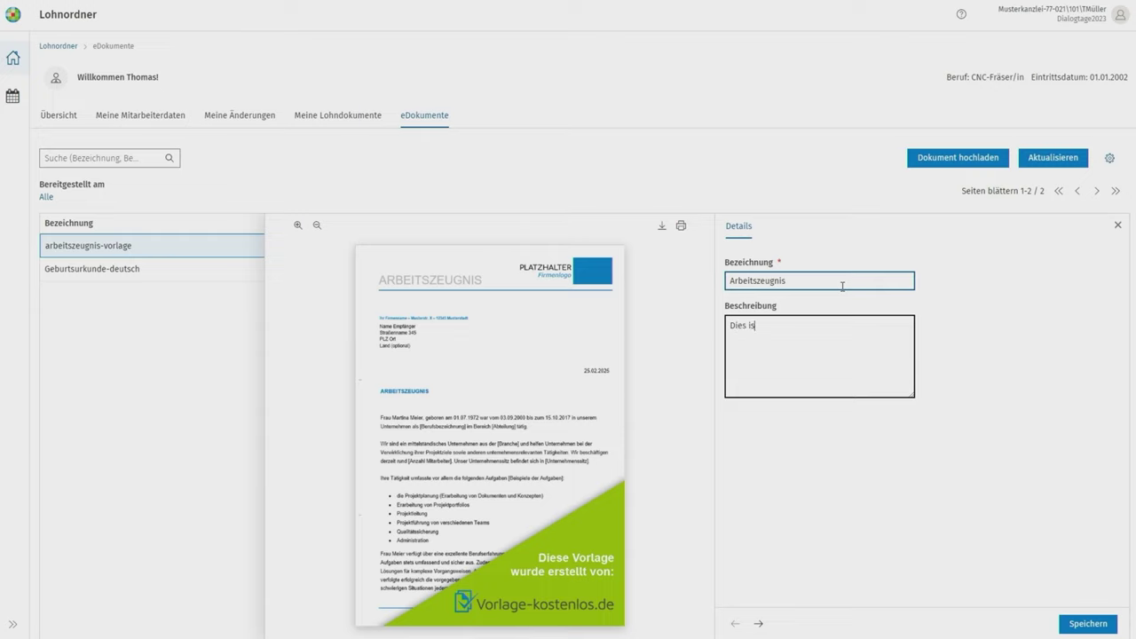
{"action": "type", "text": "t ein Arbeitszeugnis meines vorherigen Arbeitgebers"}
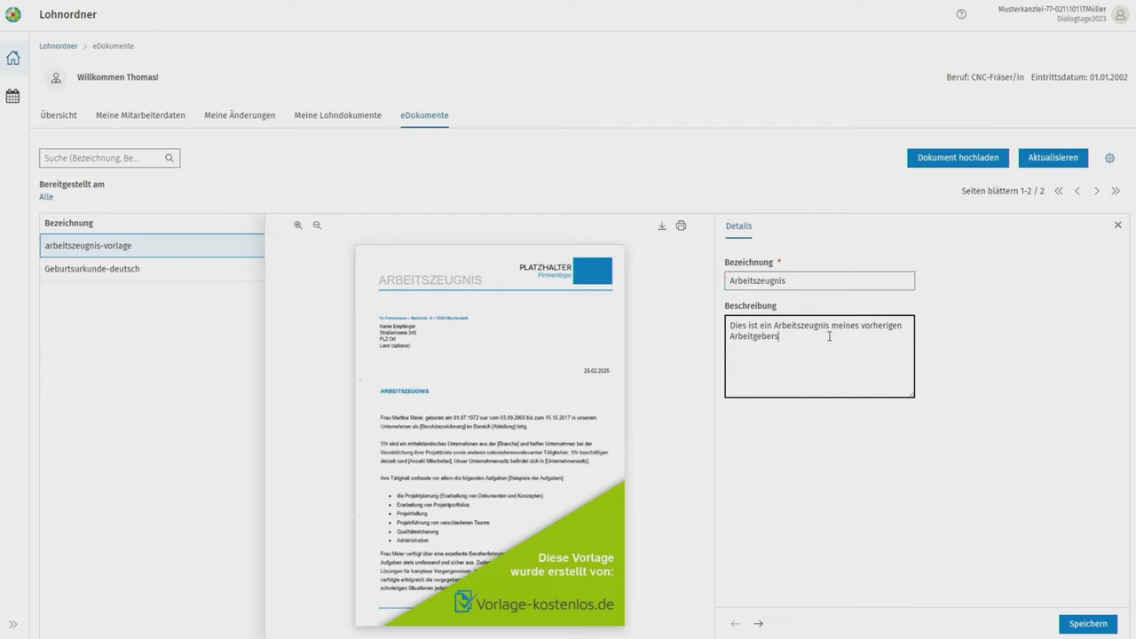
{"action": "left_click", "coordinate": [1089, 624]}
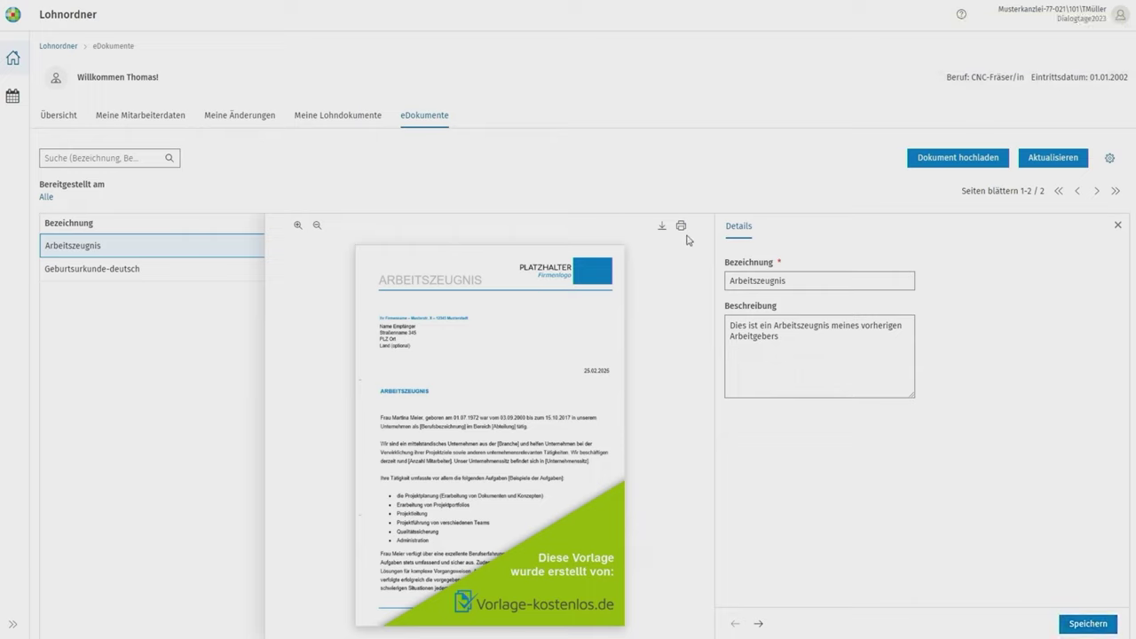
{"action": "left_click", "coordinate": [1116, 228]}
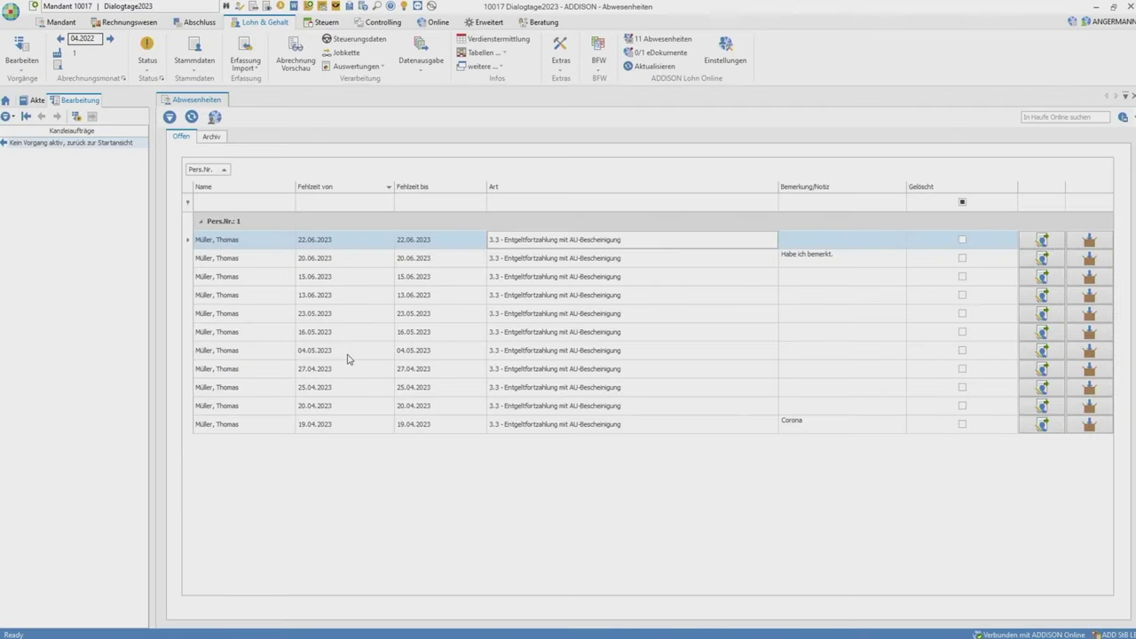
Step: Switch to the employer's Personal und Zeiten portal in the browser and show its eDokumente area in full screen
{"action": "key", "text": "alt+Tab"}
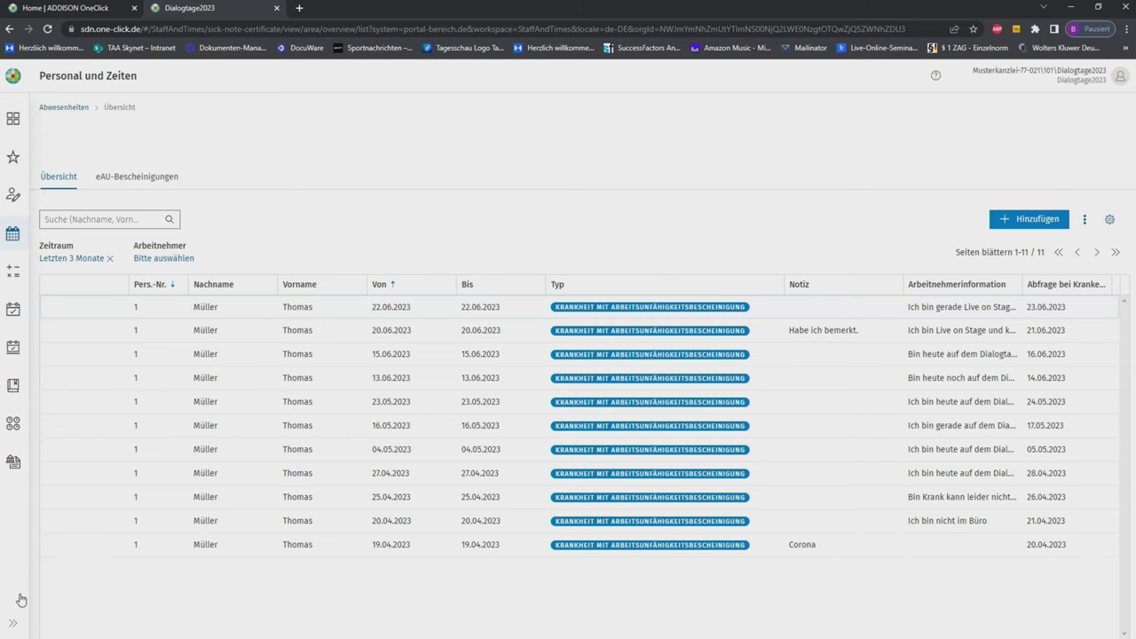
{"action": "left_click", "coordinate": [13, 622]}
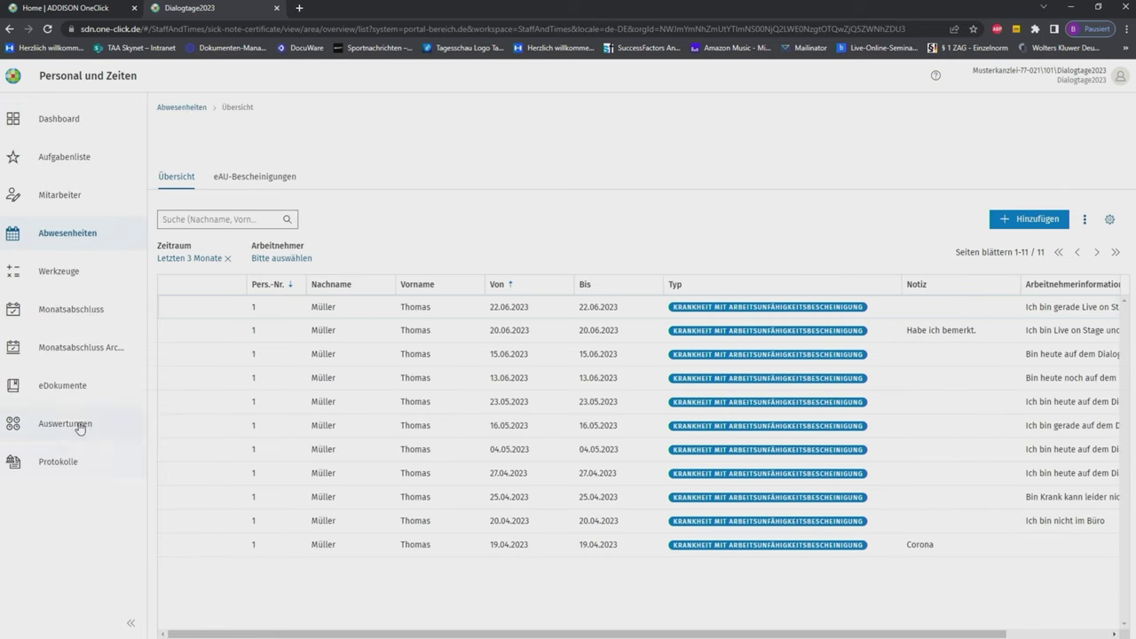
{"action": "left_click", "coordinate": [75, 387]}
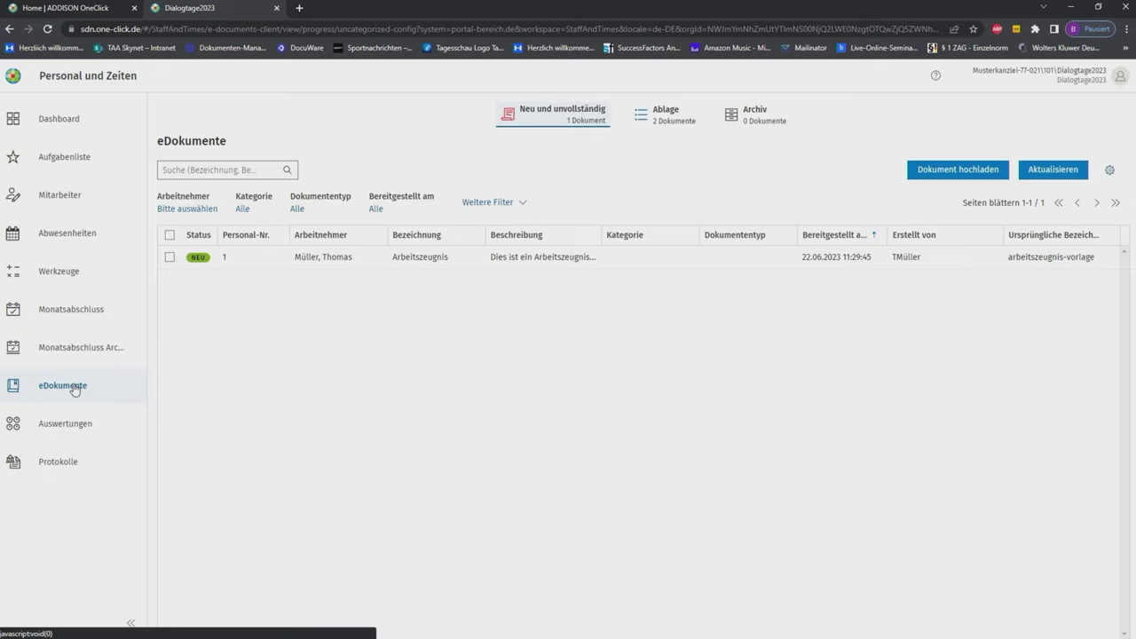
{"action": "key", "text": "F11"}
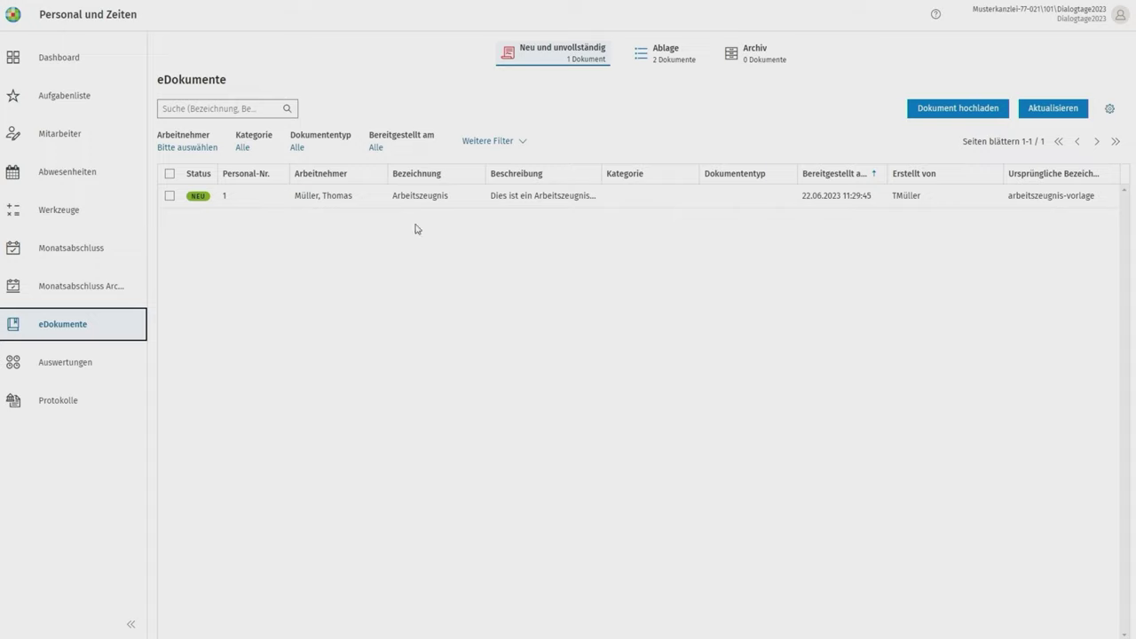
Step: Open the new Arbeitszeugnis document and set its relevance for the Lohn- und Gehaltsabrechnung to Offen
{"action": "left_click", "coordinate": [476, 198]}
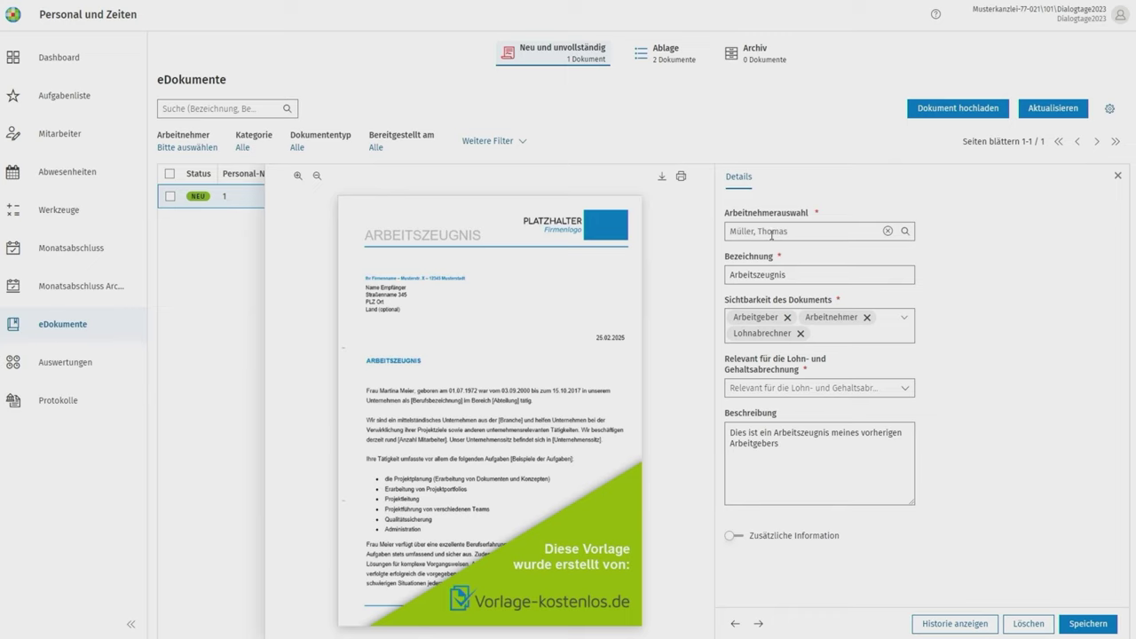
{"action": "left_click", "coordinate": [777, 448]}
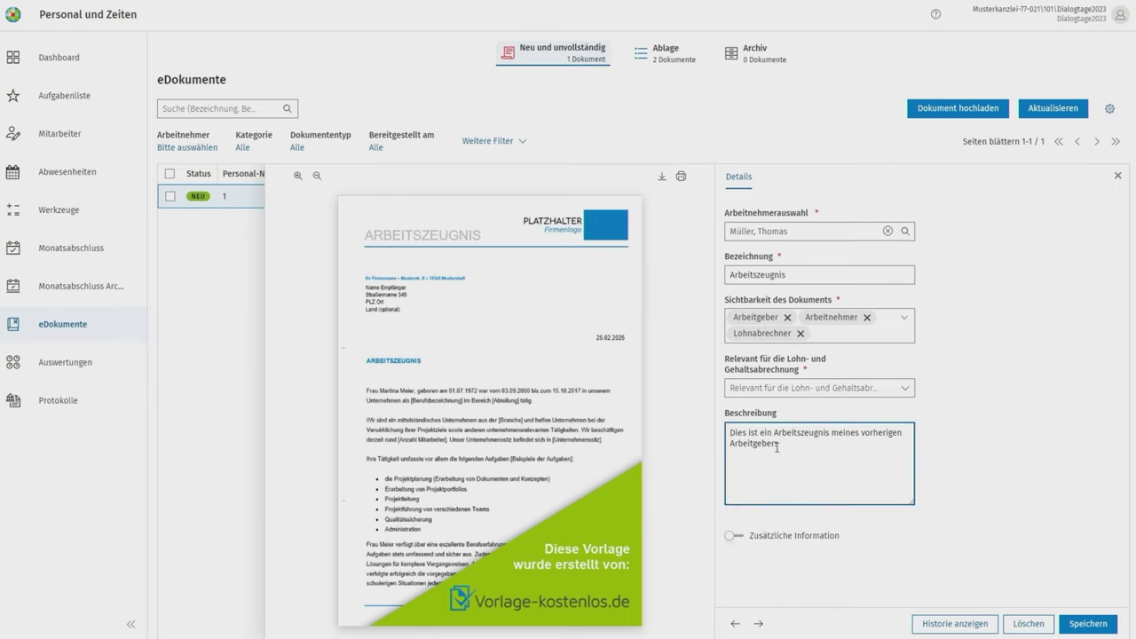
{"action": "left_click", "coordinate": [905, 388]}
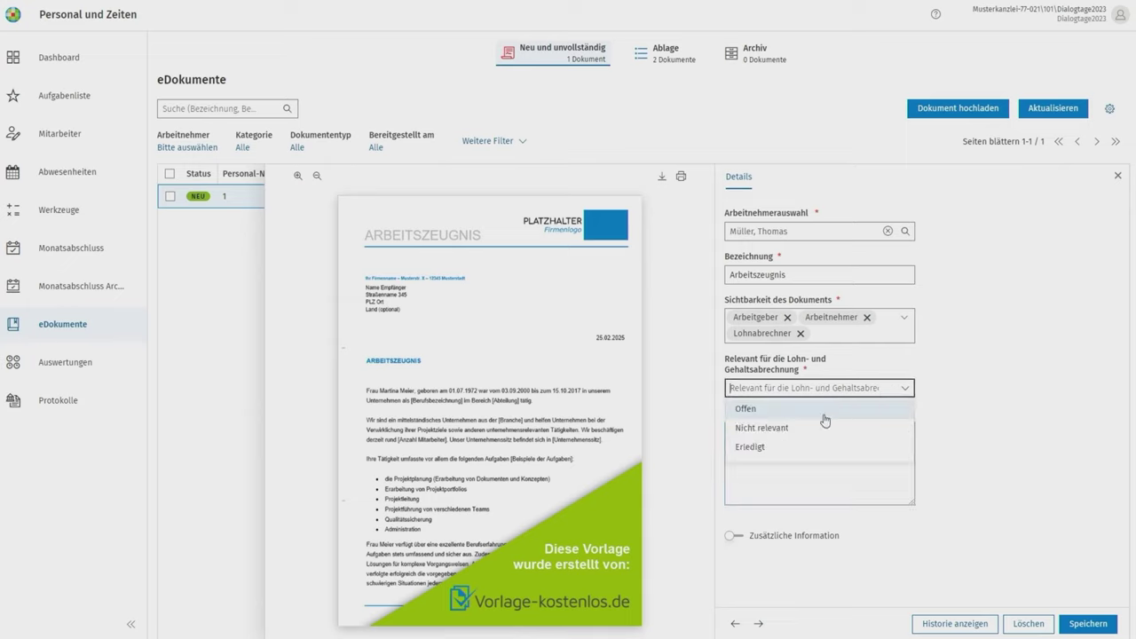
{"action": "left_click", "coordinate": [770, 409]}
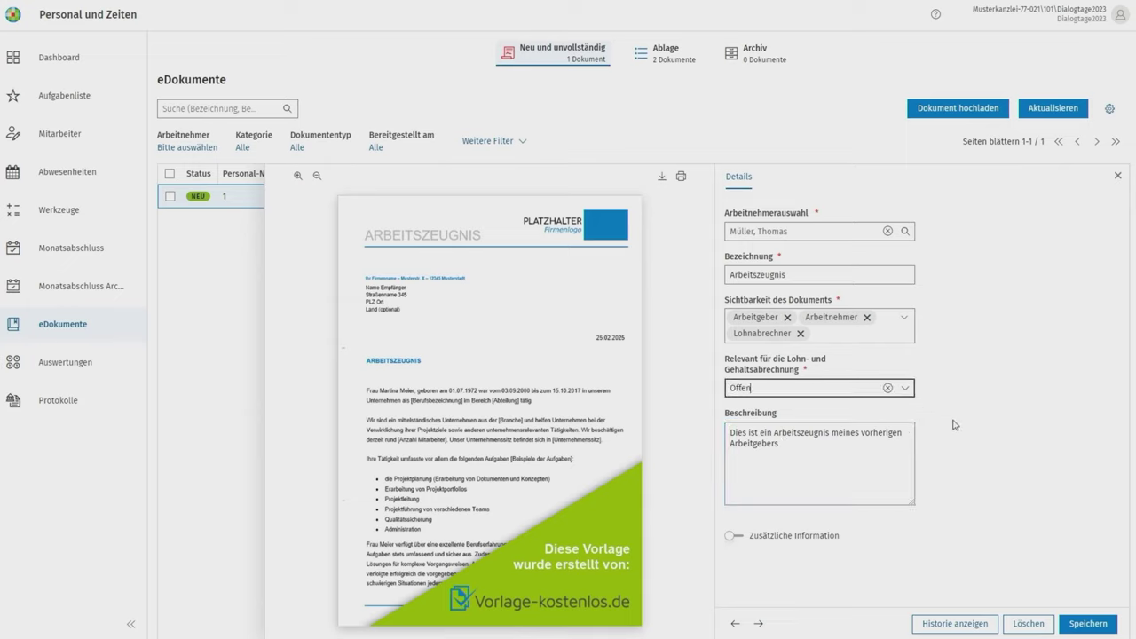
{"action": "left_click", "coordinate": [987, 442]}
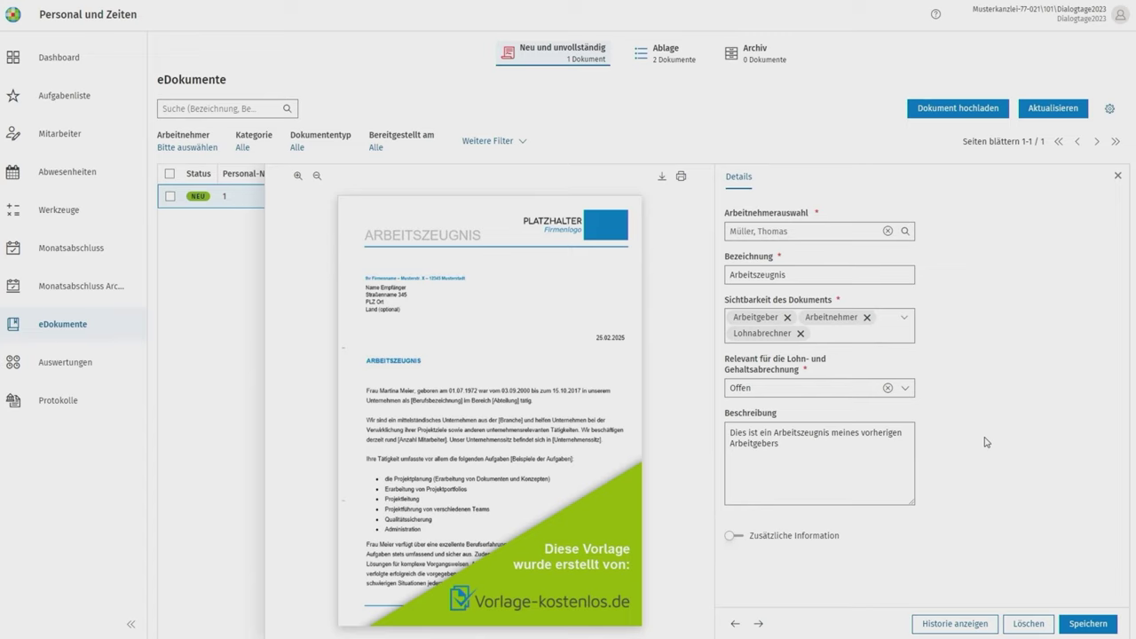
Step: Enable Zusätzliche Information for the Arbeitszeugnis and set its Dokumententyp to Sonstiges
{"action": "left_click", "coordinate": [733, 538]}
{"action": "scroll", "coordinate": [811, 531], "scroll_direction": "down", "scroll_amount": 2}
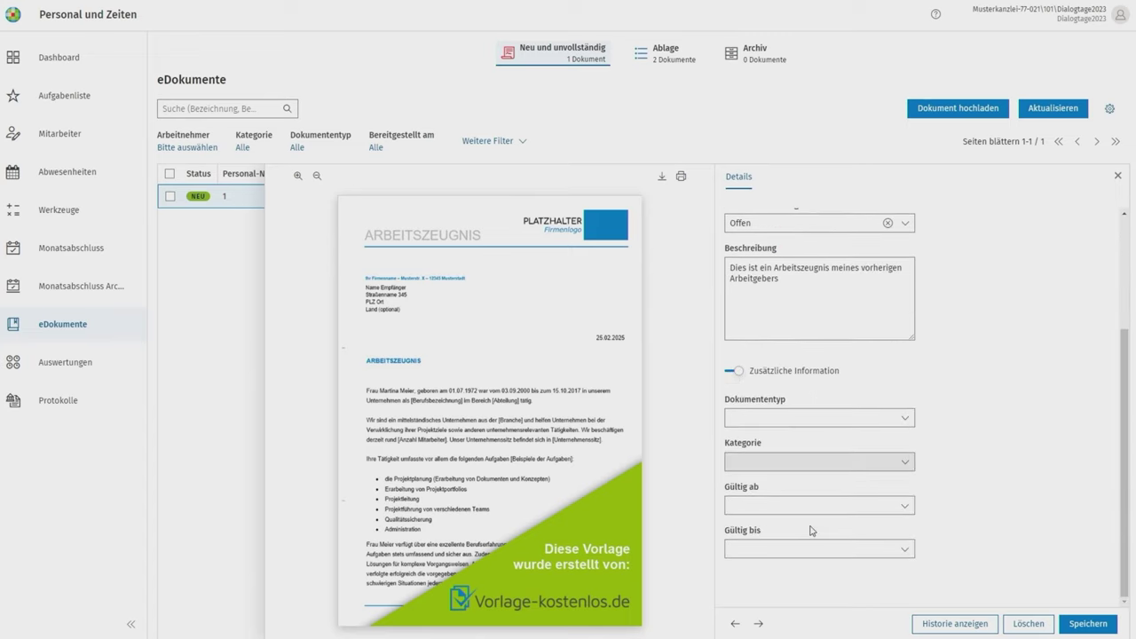
{"action": "left_click", "coordinate": [907, 422]}
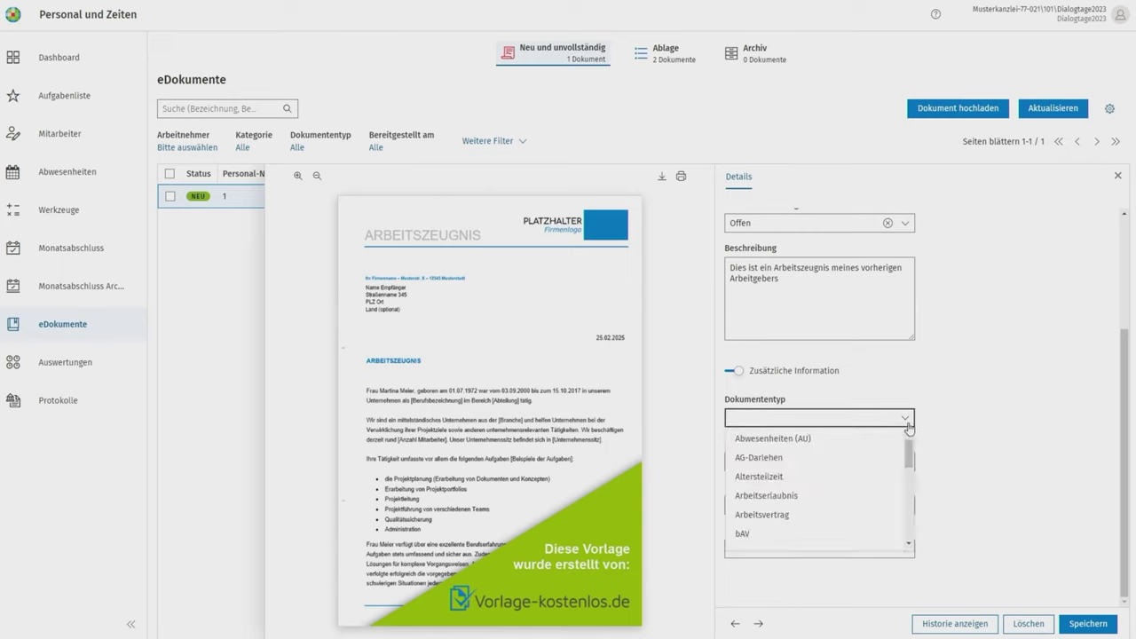
{"action": "left_click", "coordinate": [908, 425]}
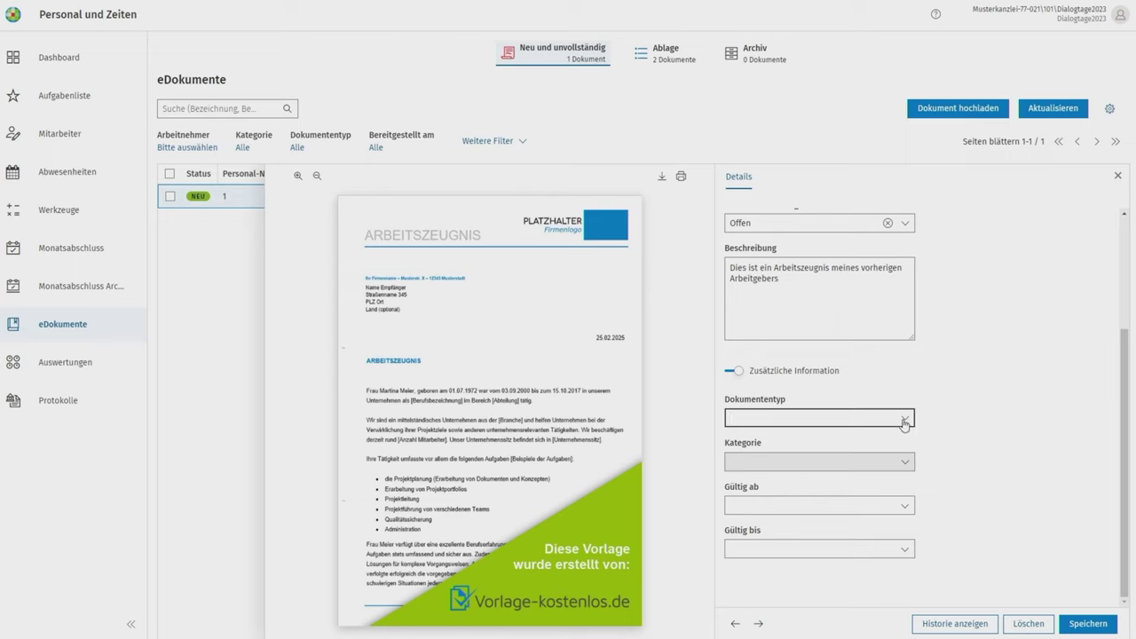
{"action": "left_click", "coordinate": [904, 419]}
{"action": "scroll", "coordinate": [798, 479], "scroll_direction": "down", "scroll_amount": 1}
{"action": "scroll", "coordinate": [785, 484], "scroll_direction": "down", "scroll_amount": 1}
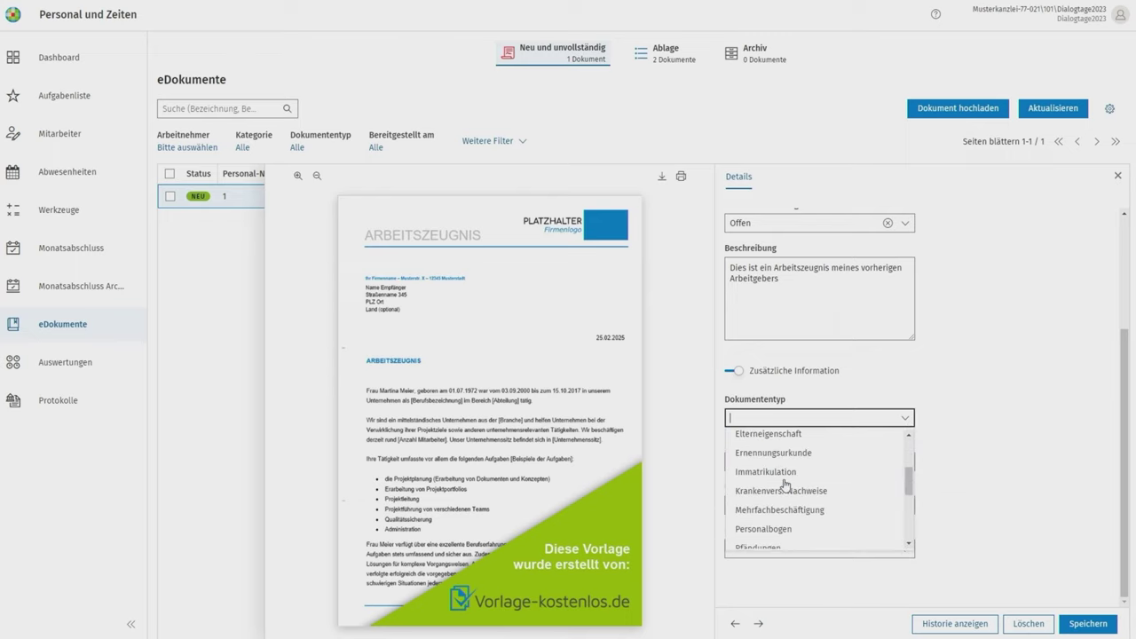
{"action": "scroll", "coordinate": [786, 484], "scroll_direction": "down", "scroll_amount": 4}
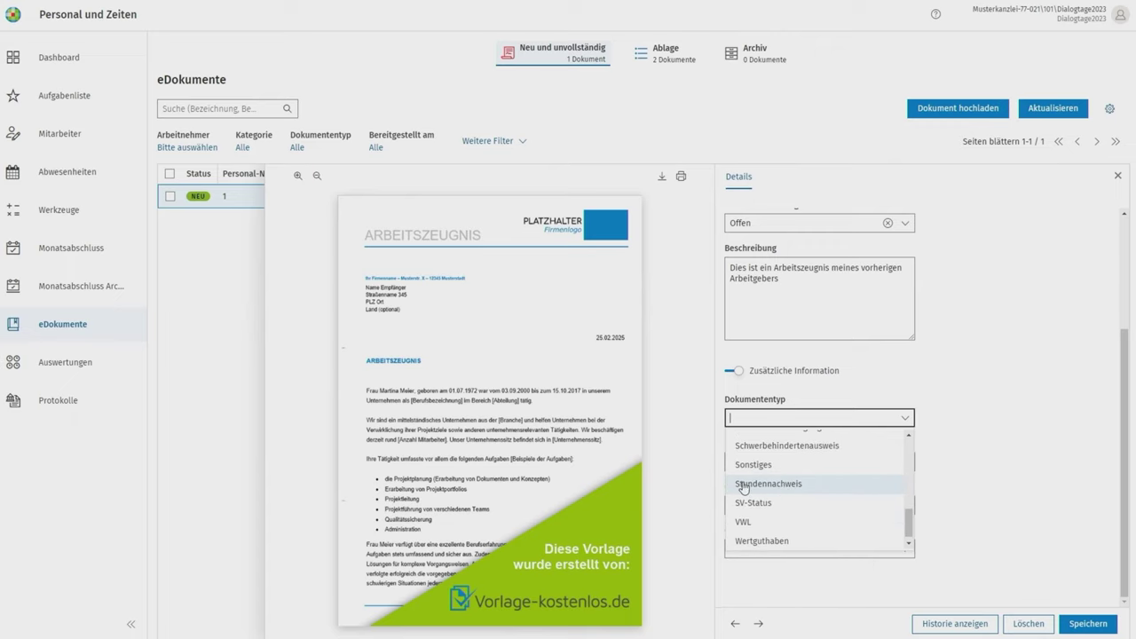
{"action": "scroll", "coordinate": [772, 486], "scroll_direction": "up", "scroll_amount": 3}
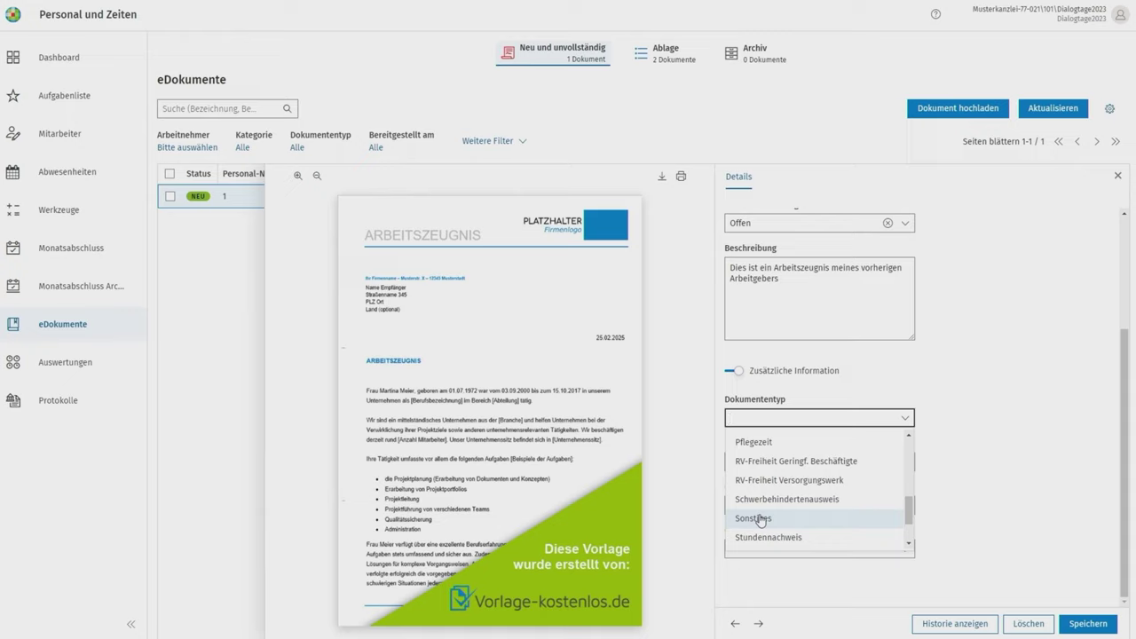
{"action": "left_click", "coordinate": [760, 519]}
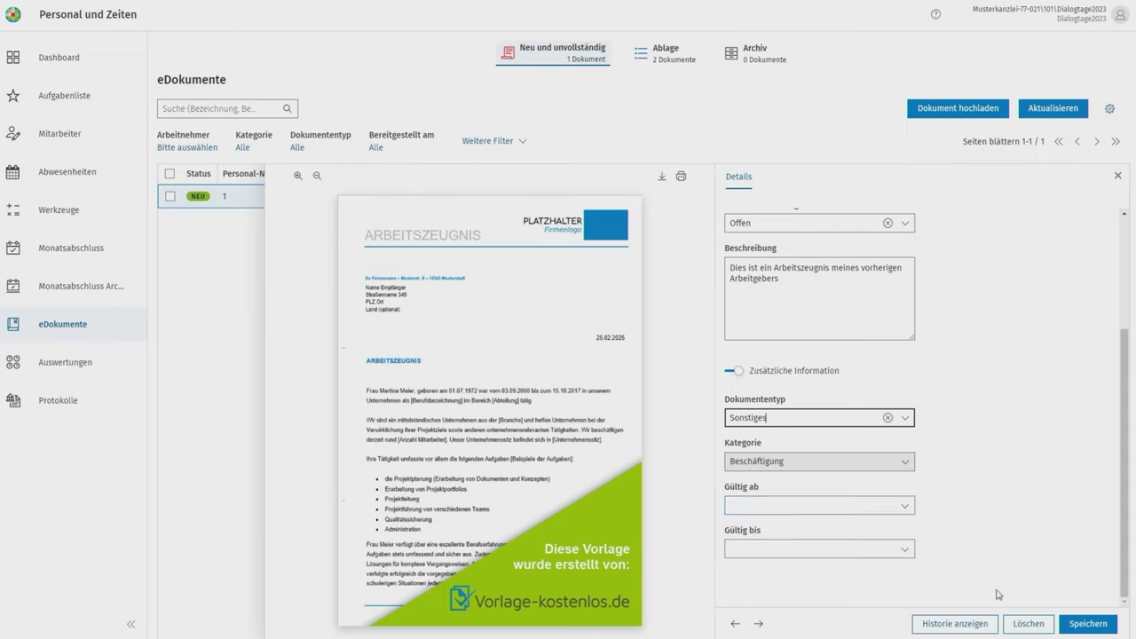
Step: Set the Arbeitszeugnis as Gültig ab Juni 2023 and save the document
{"action": "left_click", "coordinate": [896, 504]}
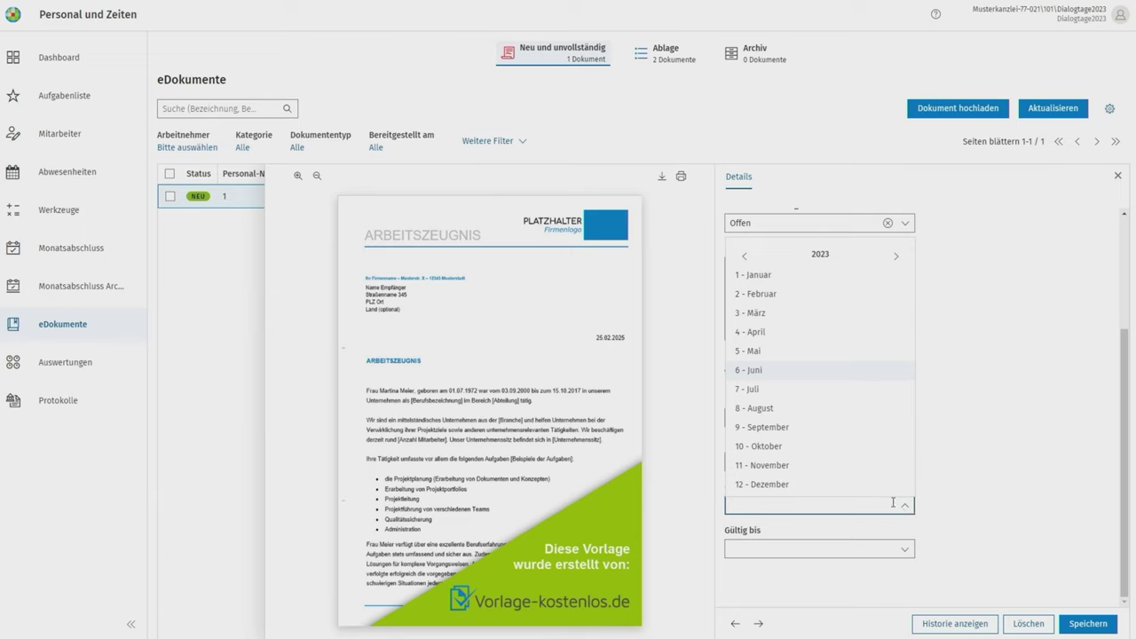
{"action": "left_click", "coordinate": [790, 369]}
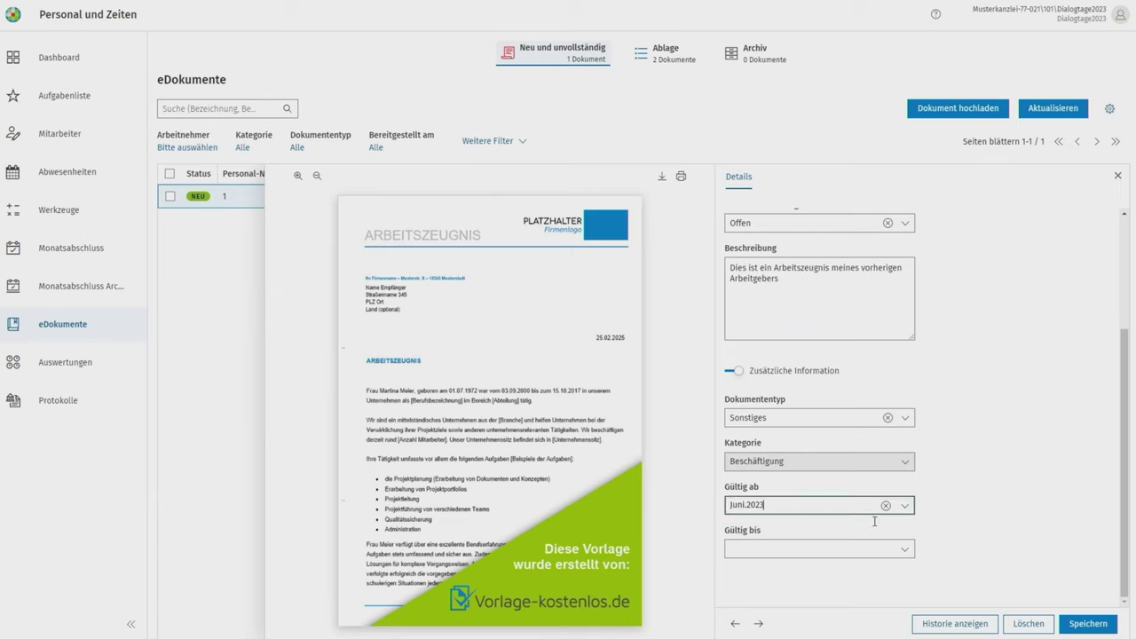
{"action": "left_click", "coordinate": [1075, 623]}
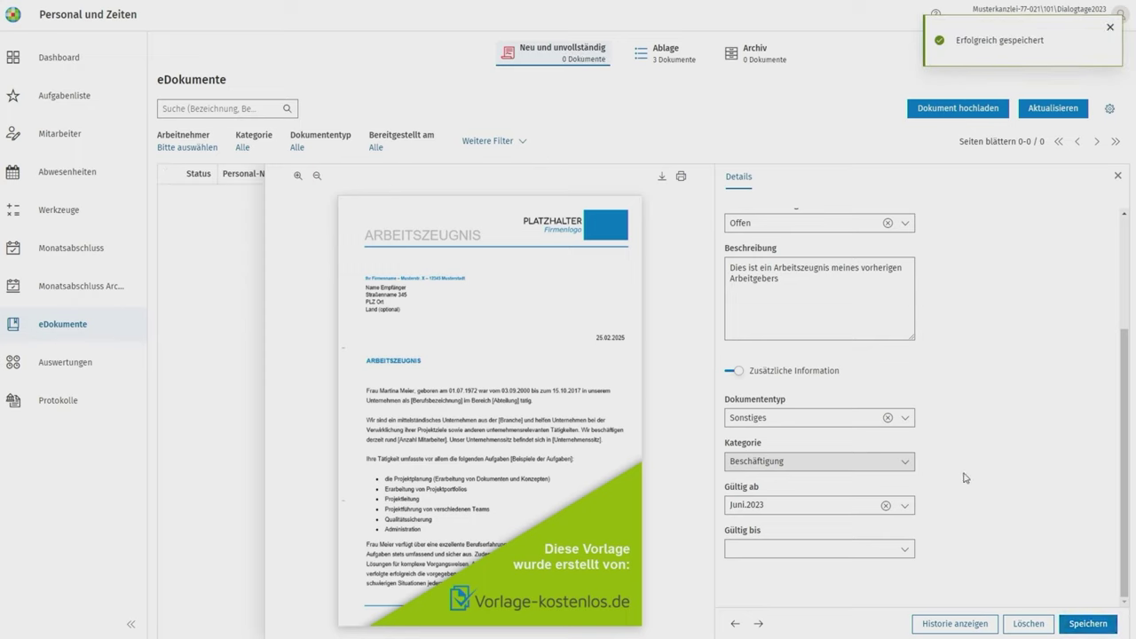
Step: Add Arbeitnehmer to the document's Sichtbarkeit, save the change and close the details
{"action": "scroll", "coordinate": [966, 477], "scroll_direction": "up", "scroll_amount": 3}
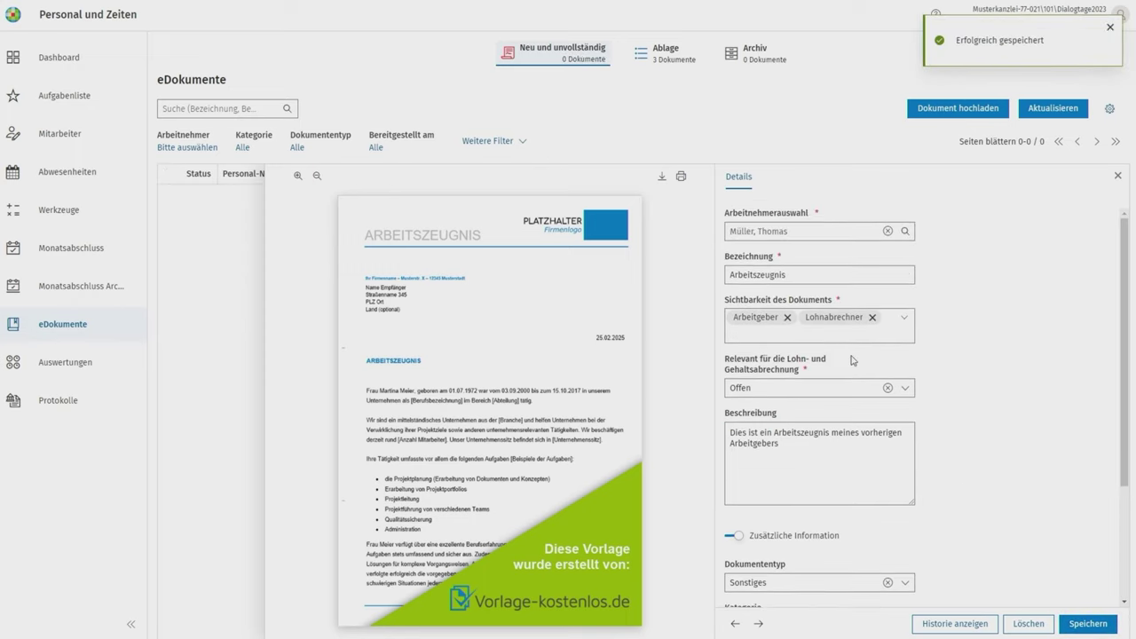
{"action": "left_click", "coordinate": [901, 312]}
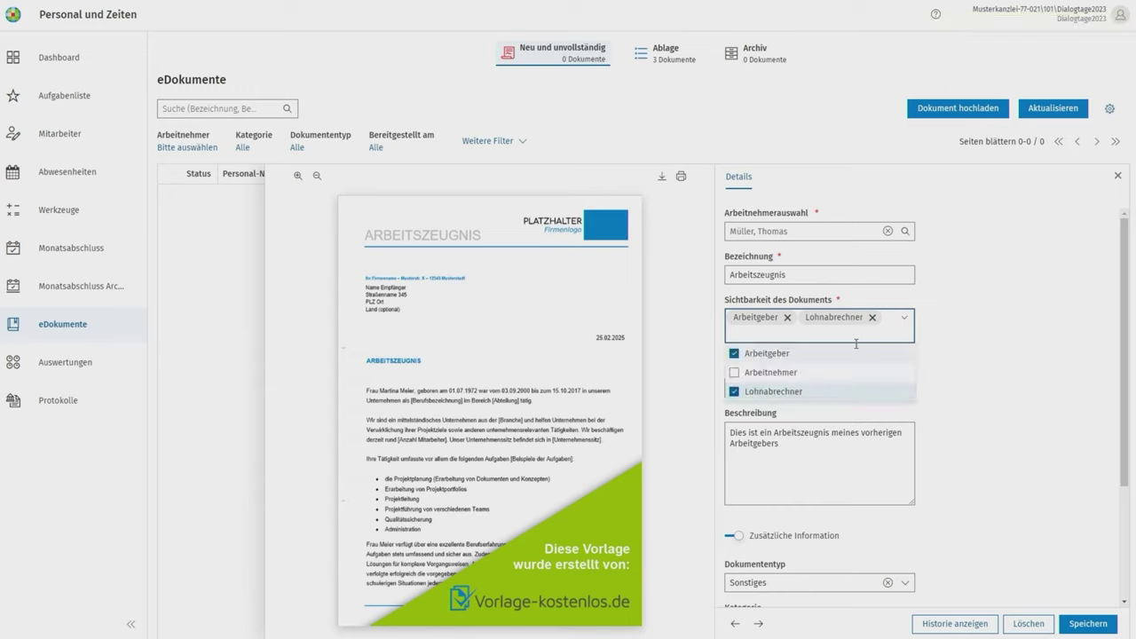
{"action": "left_click", "coordinate": [778, 373]}
{"action": "left_click", "coordinate": [1054, 395]}
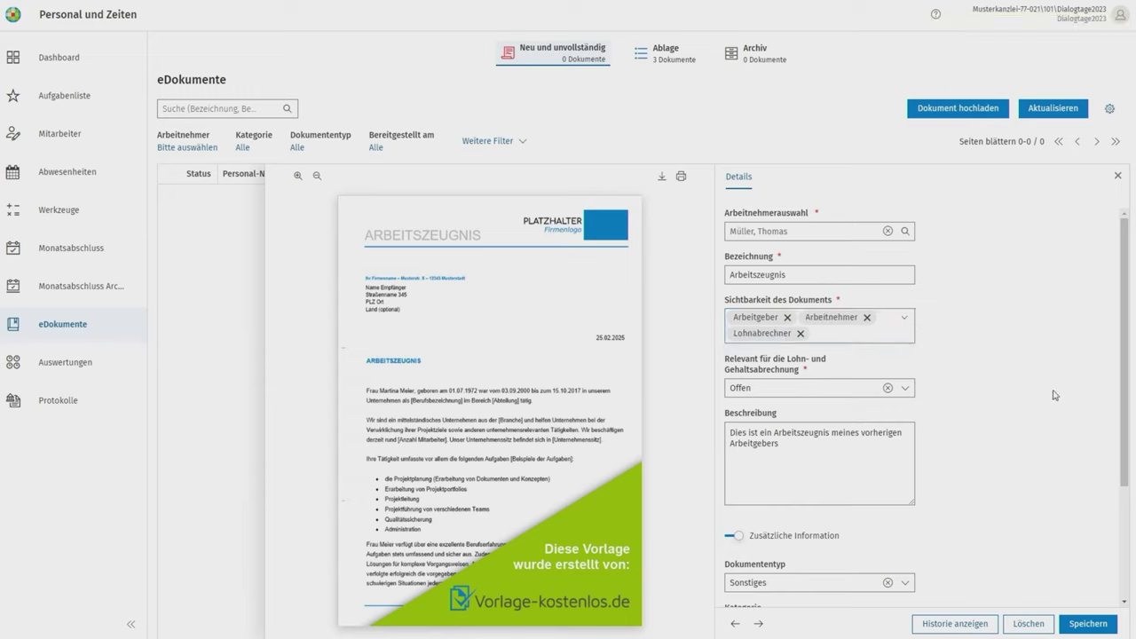
{"action": "left_click", "coordinate": [1081, 624]}
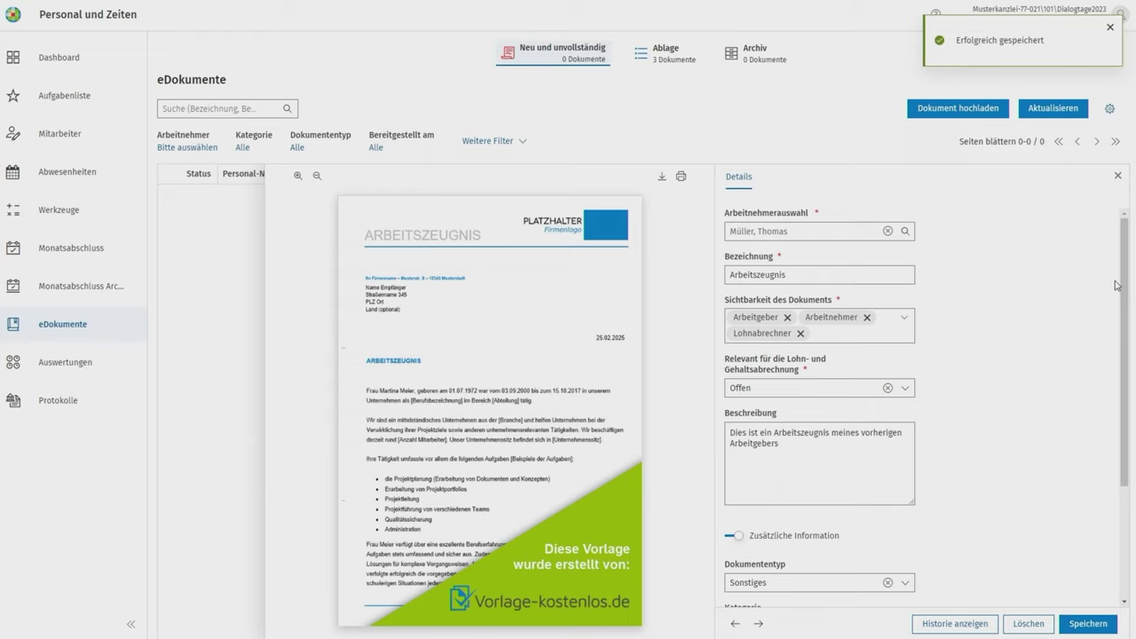
{"action": "left_click", "coordinate": [1118, 177]}
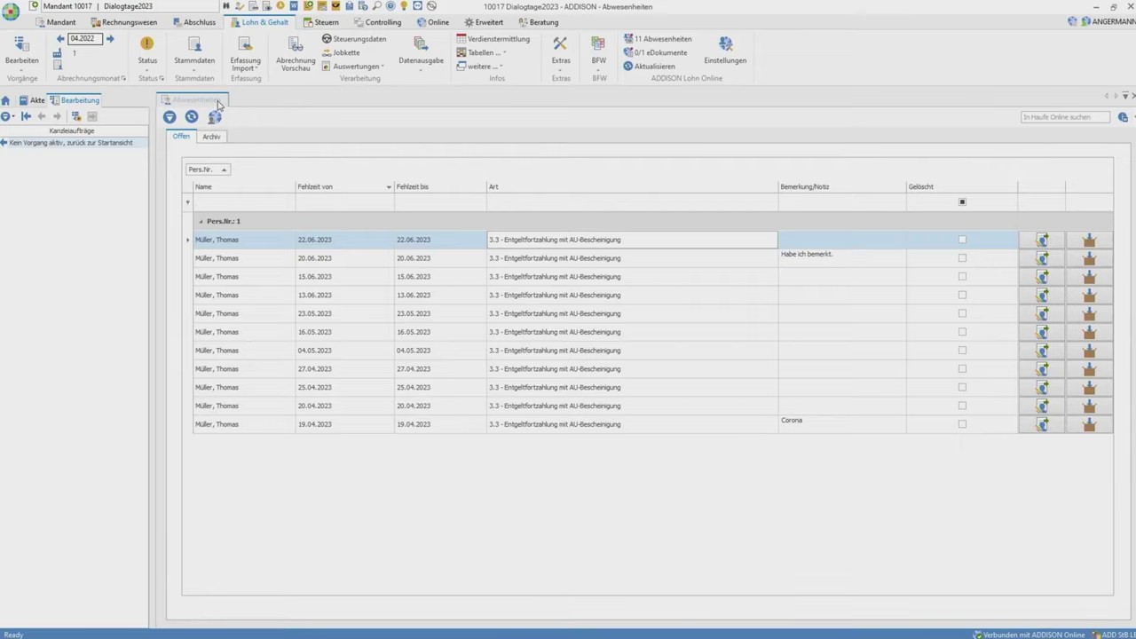
Step: In ADDISON, refresh the Lohn Online data and open the client's eDokumente
{"action": "left_click", "coordinate": [636, 64]}
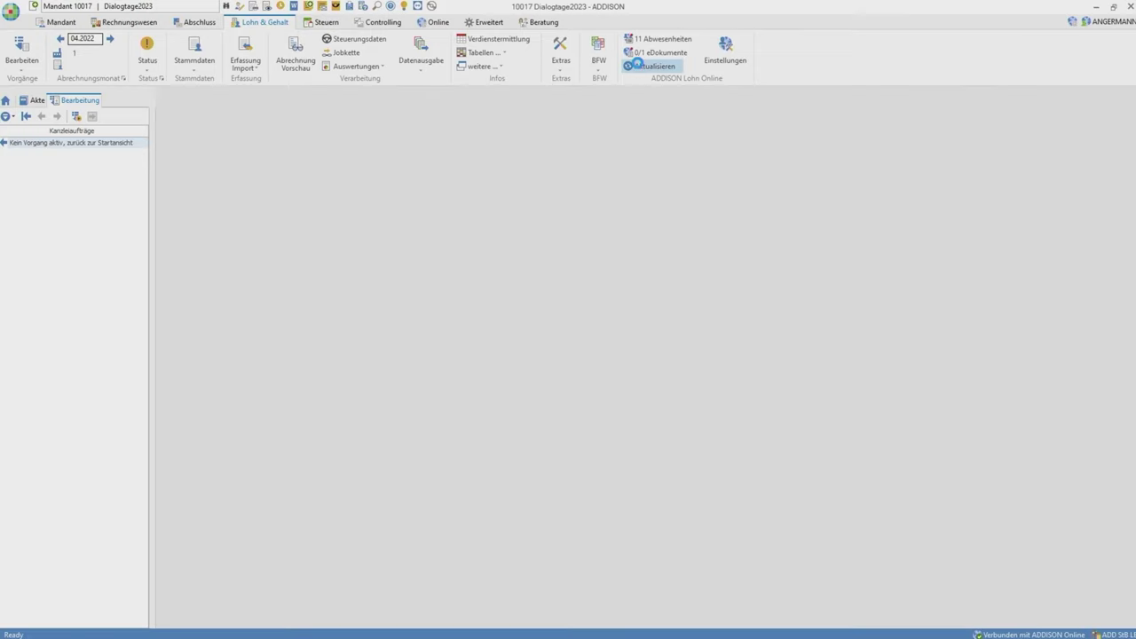
{"action": "left_click", "coordinate": [647, 53]}
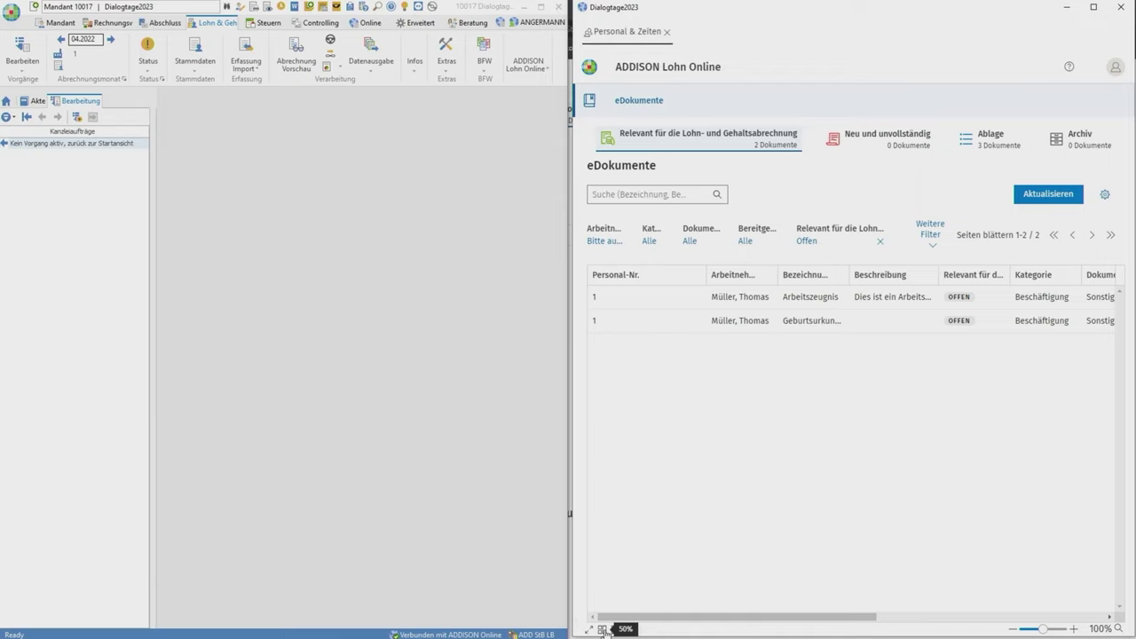
Step: Open the Arbeitszeugnis in ADDISON Lohn Online and examine its payroll relevance, visibility, validity and description details
{"action": "left_click", "coordinate": [761, 298]}
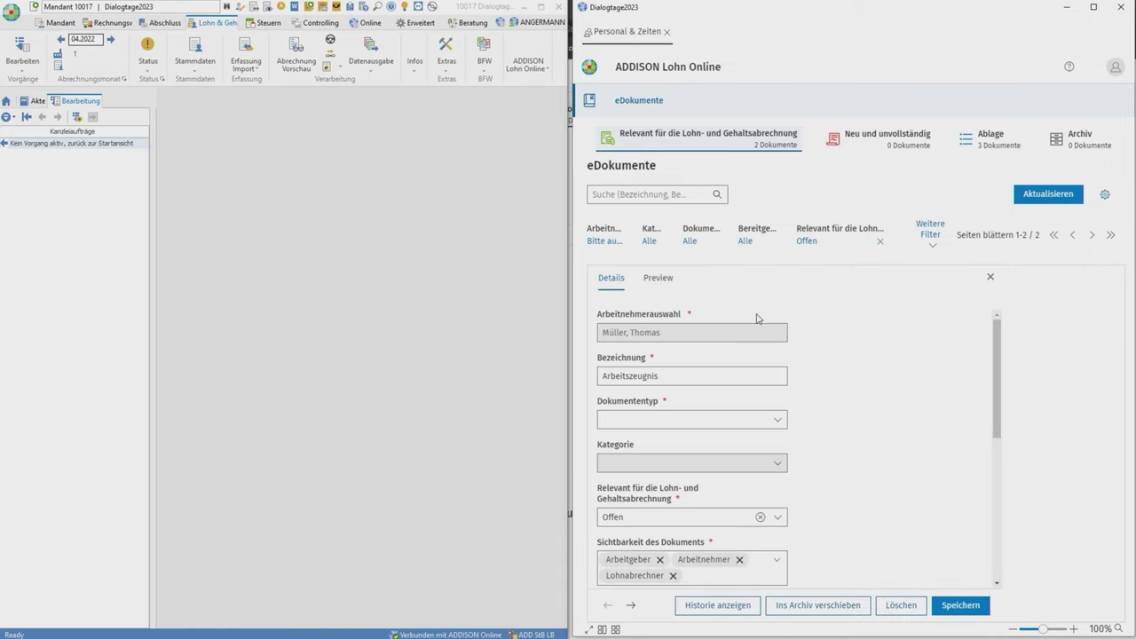
{"action": "scroll", "coordinate": [742, 354], "scroll_direction": "down", "scroll_amount": 5}
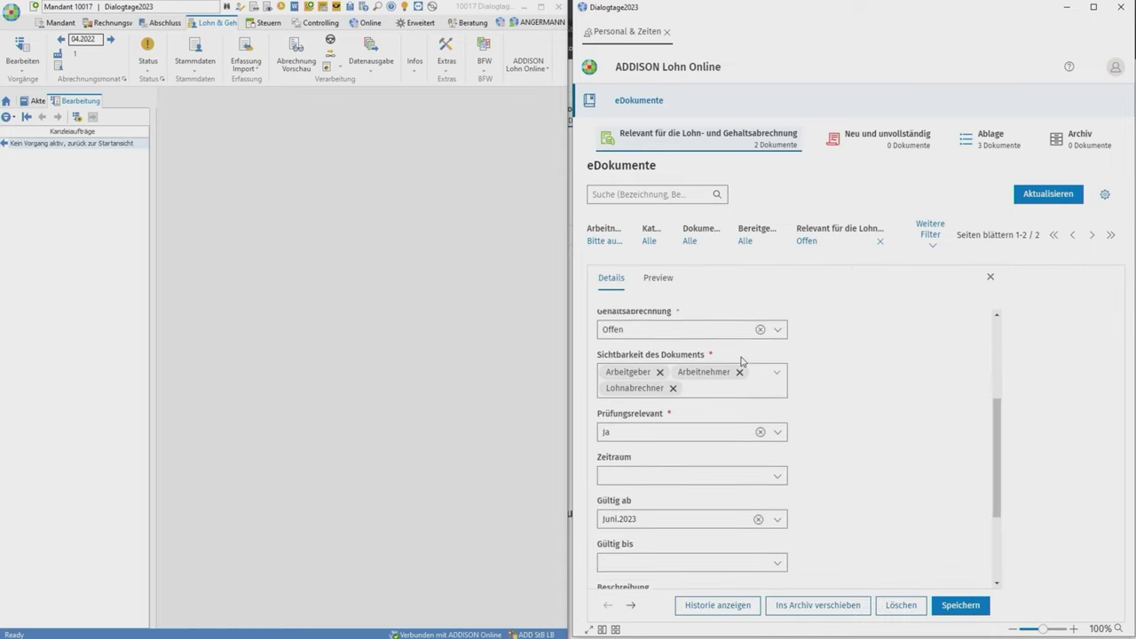
{"action": "scroll", "coordinate": [752, 421], "scroll_direction": "down", "scroll_amount": 2}
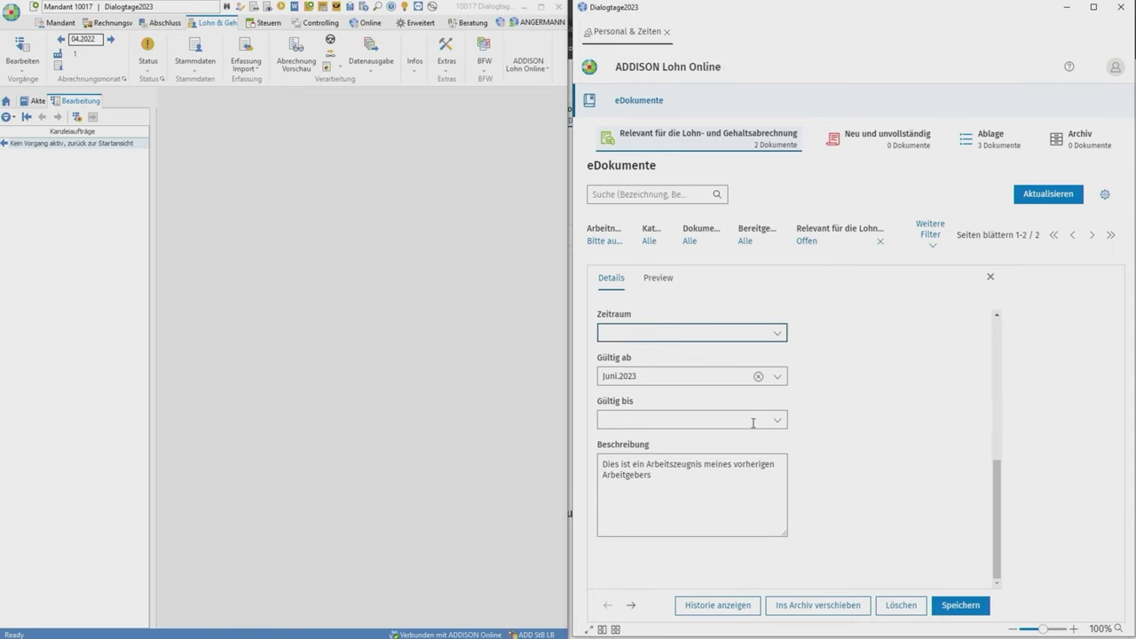
{"action": "scroll", "coordinate": [753, 423], "scroll_direction": "up", "scroll_amount": 4}
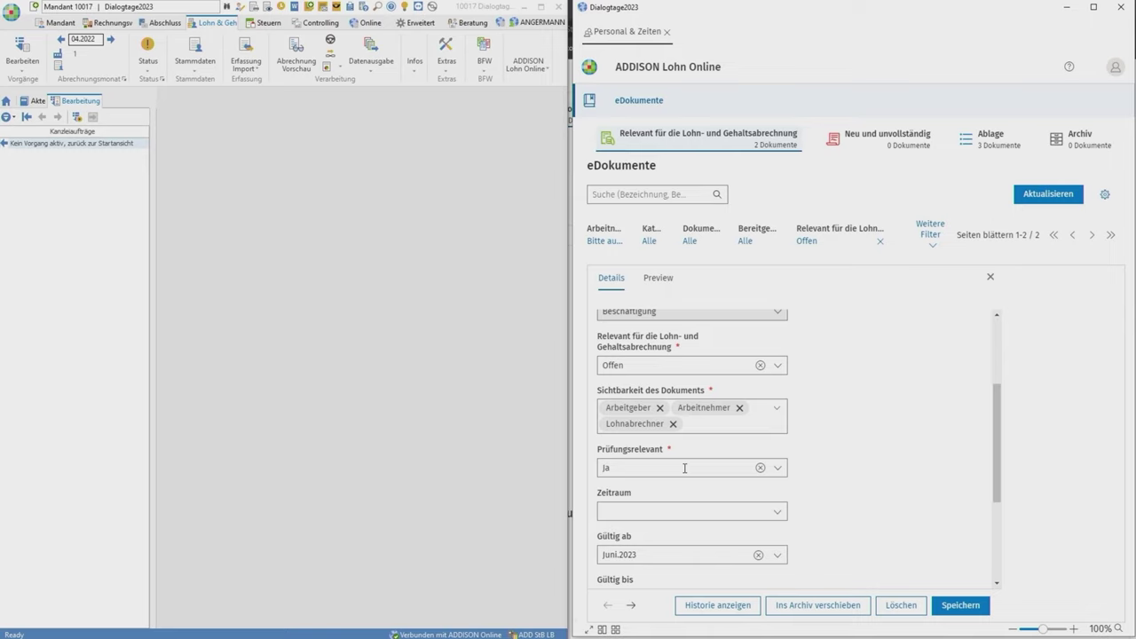
Step: Review the Arbeitszeugnis's Bezeichnung, Dokumententyp and Kategorie, and maximize the window to show the document preview beside the details
{"action": "scroll", "coordinate": [684, 468], "scroll_direction": "up", "scroll_amount": 4}
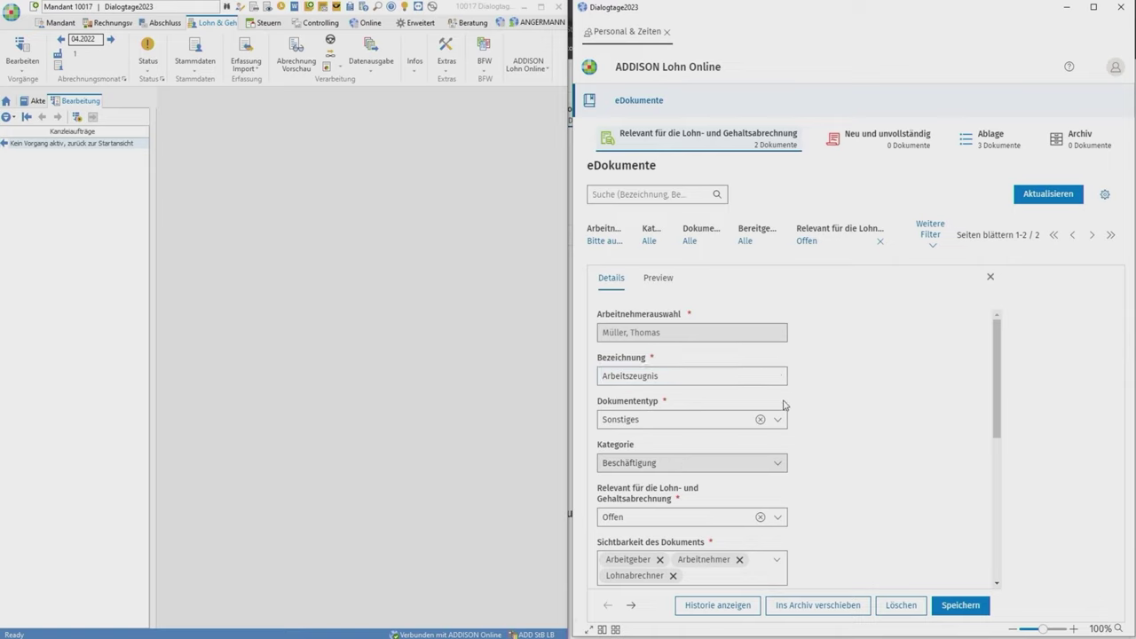
{"action": "scroll", "coordinate": [787, 405], "scroll_direction": "down", "scroll_amount": 1}
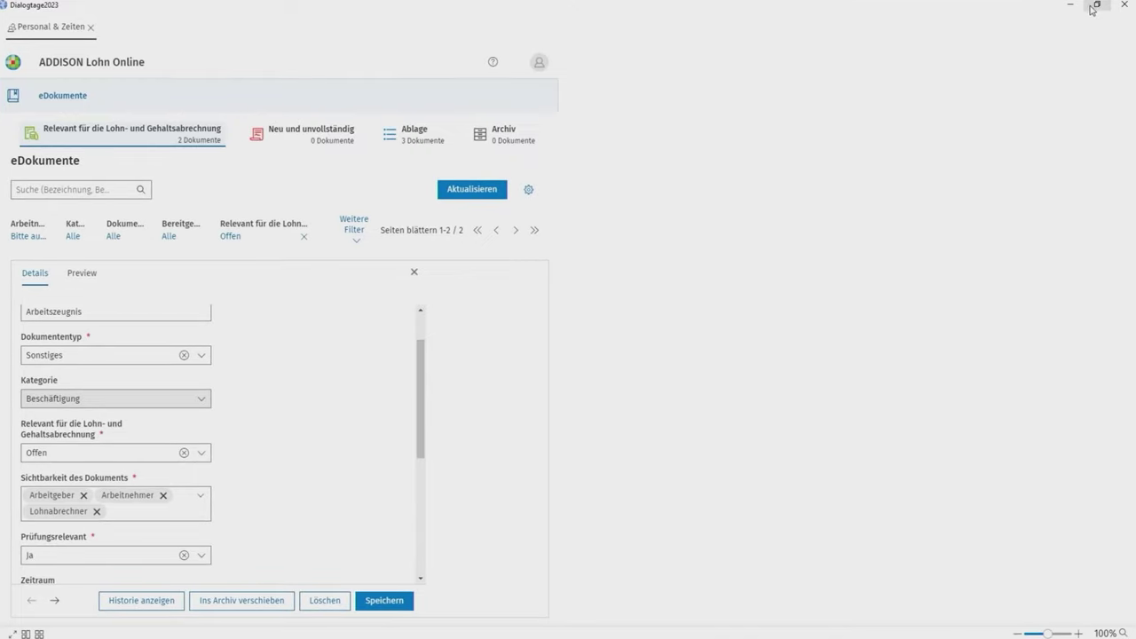
{"action": "left_click", "coordinate": [1091, 9]}
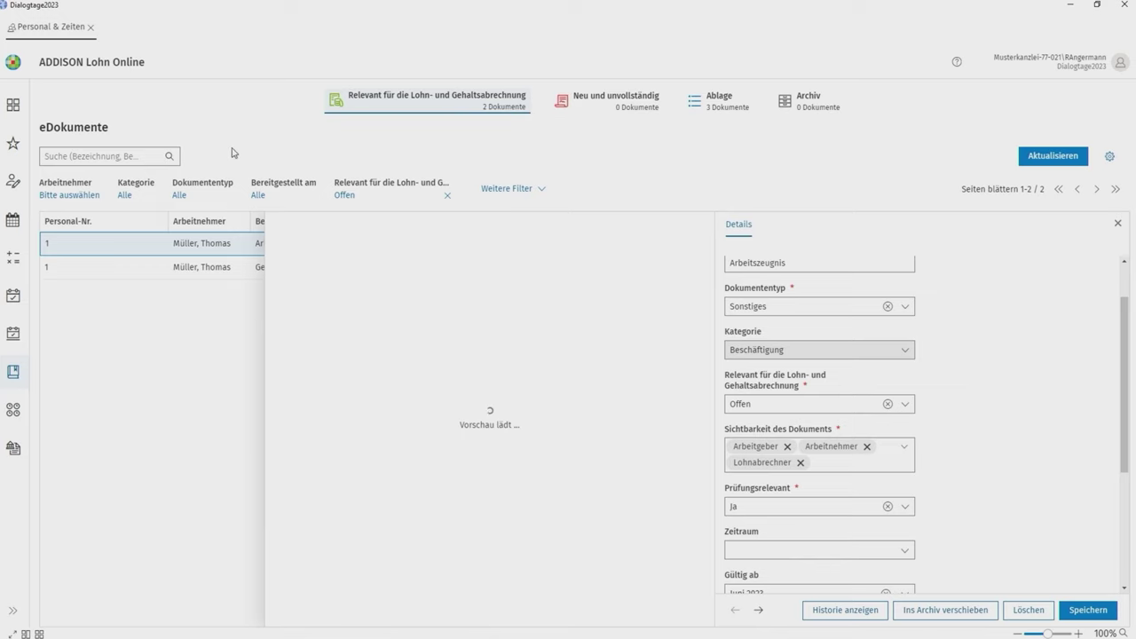
Step: Switch to ADDISON Lohn Online Administration and examine the eDokument-Typen list in its Konfiguration area
{"action": "left_click", "coordinate": [10, 66]}
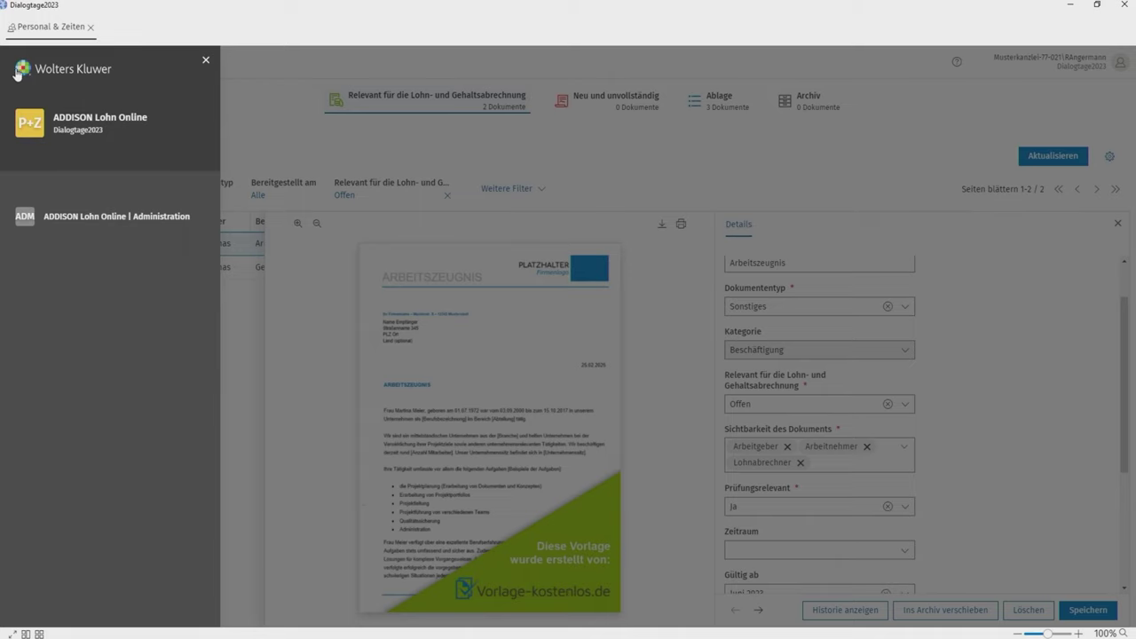
{"action": "left_click", "coordinate": [142, 235]}
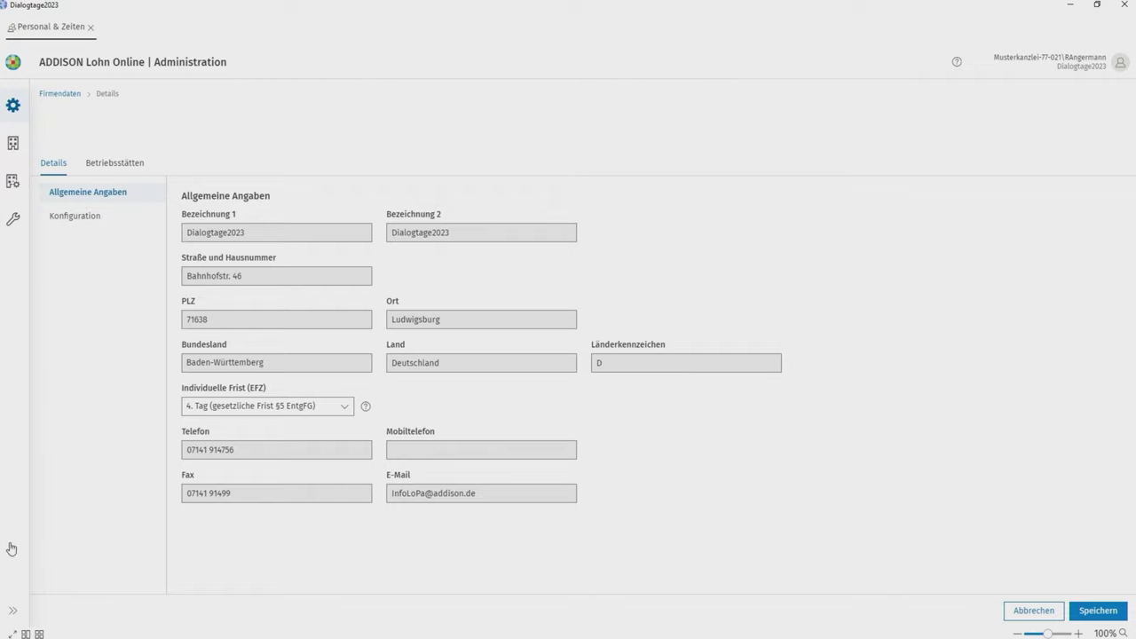
{"action": "left_click", "coordinate": [13, 610]}
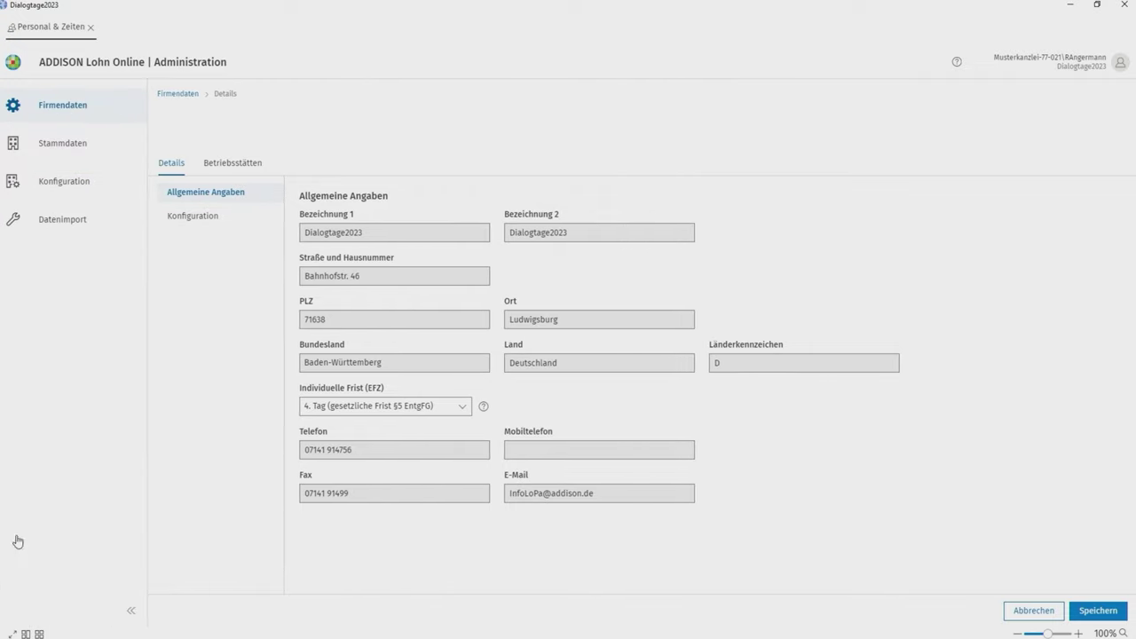
{"action": "left_click", "coordinate": [77, 173]}
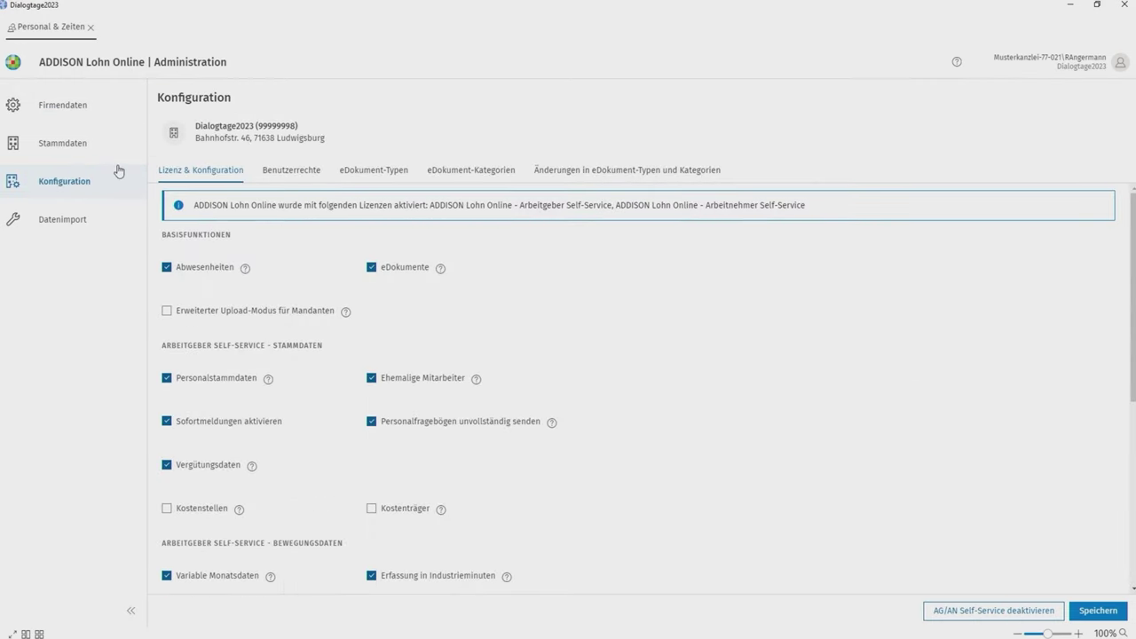
{"action": "left_click", "coordinate": [355, 175]}
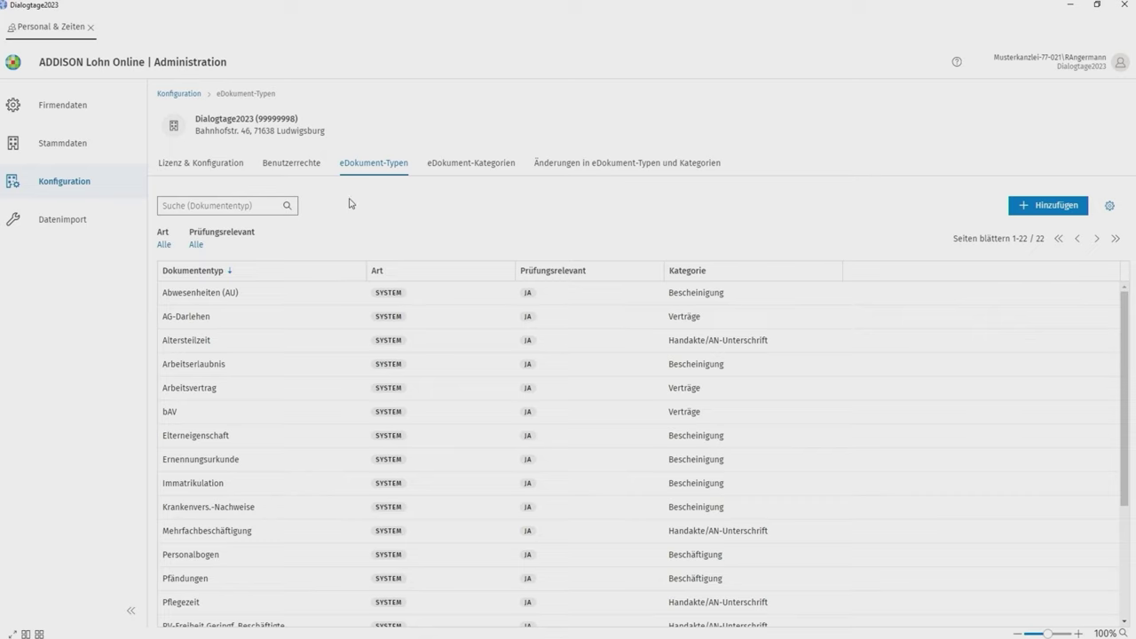
{"action": "scroll", "coordinate": [370, 378], "scroll_direction": "down", "scroll_amount": 2}
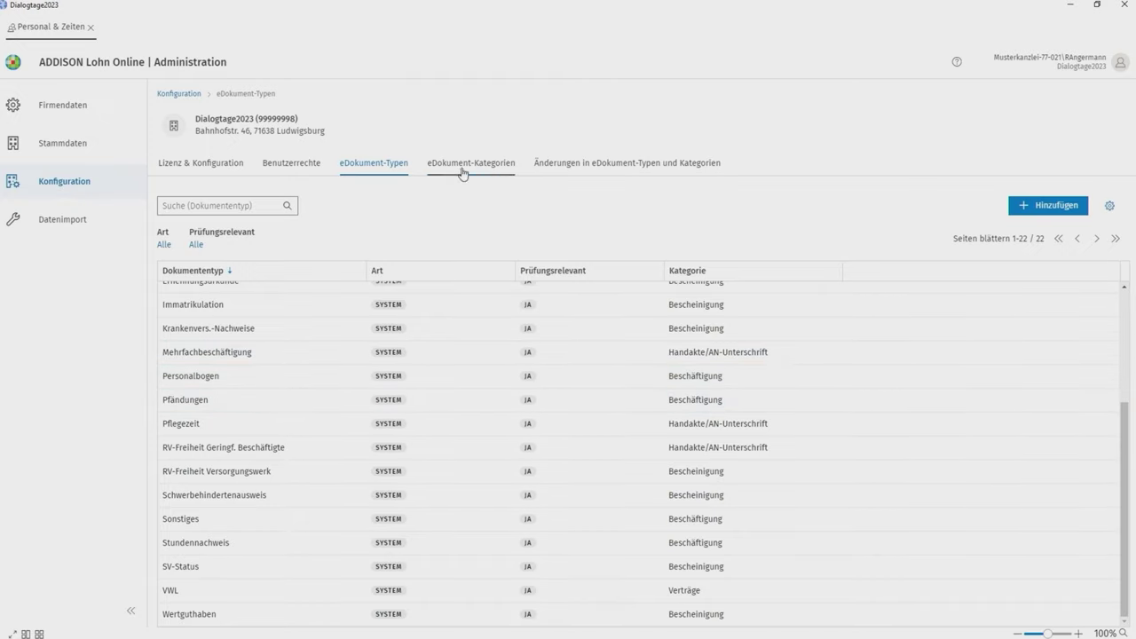
Step: Open the form for adding an eDokument-Typ, examine its fields and the Art options, and close it without saving
{"action": "left_click", "coordinate": [1033, 207]}
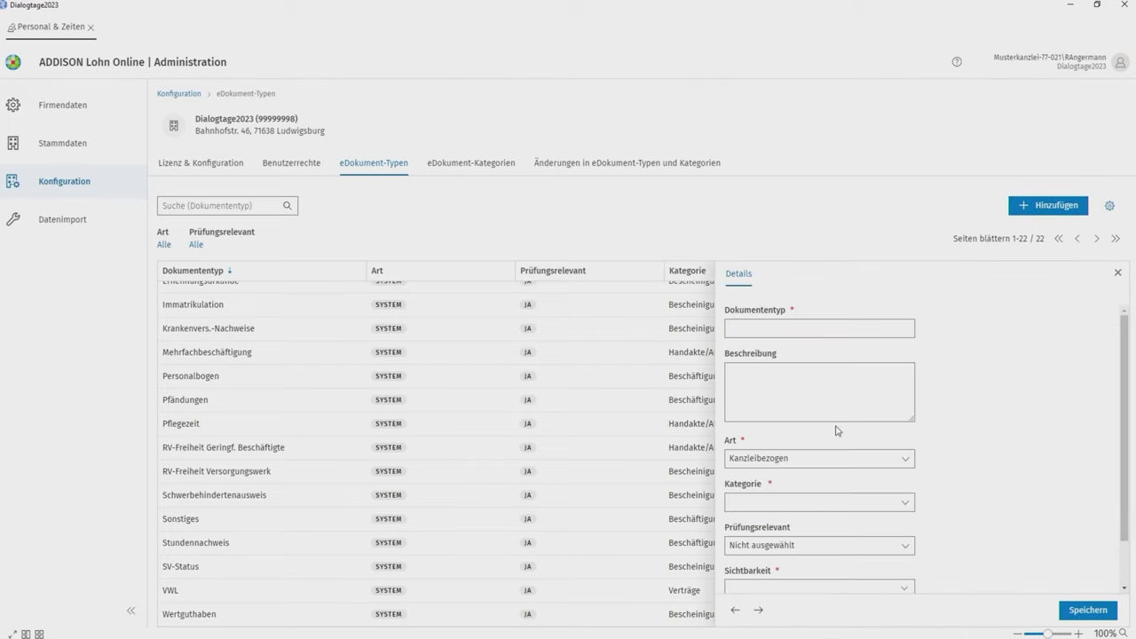
{"action": "scroll", "coordinate": [836, 429], "scroll_direction": "down", "scroll_amount": 1}
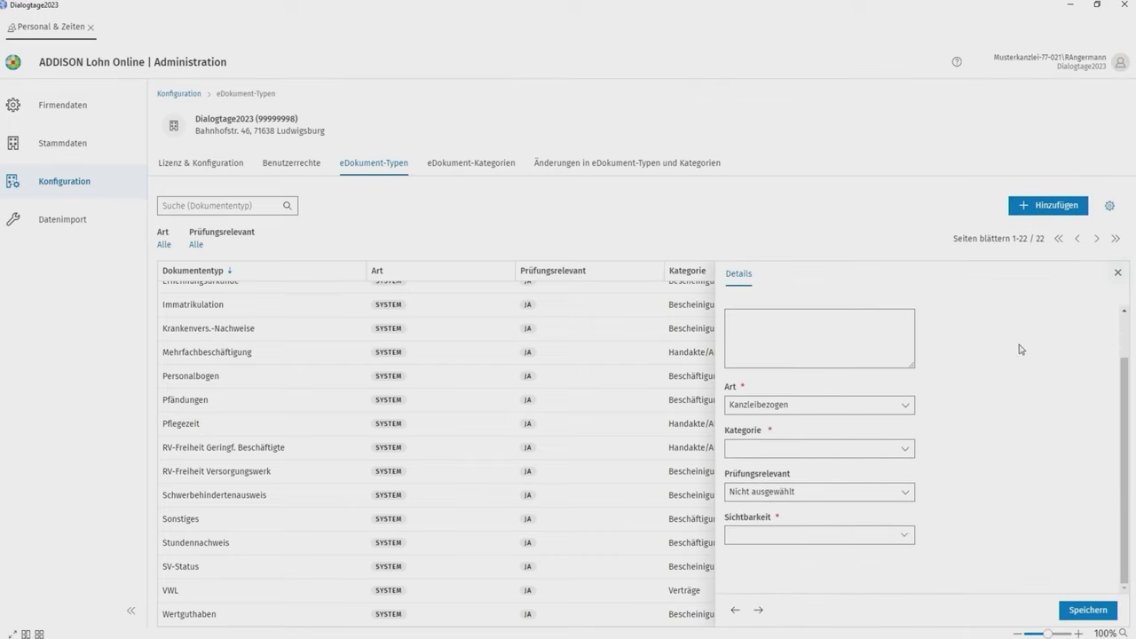
{"action": "left_click", "coordinate": [902, 407]}
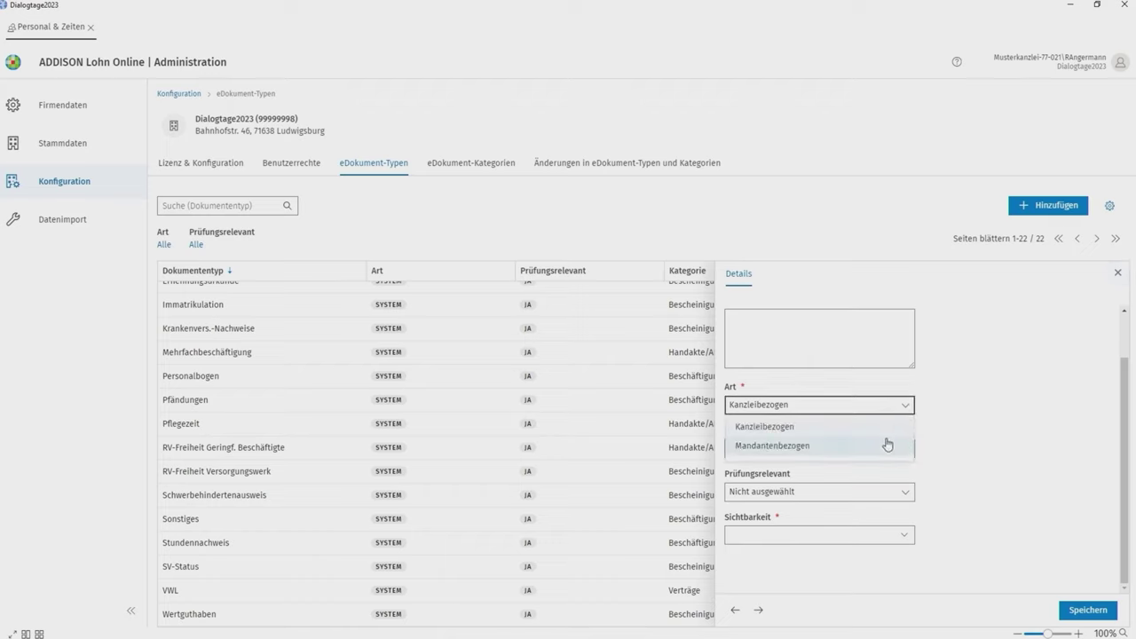
{"action": "left_click", "coordinate": [904, 406]}
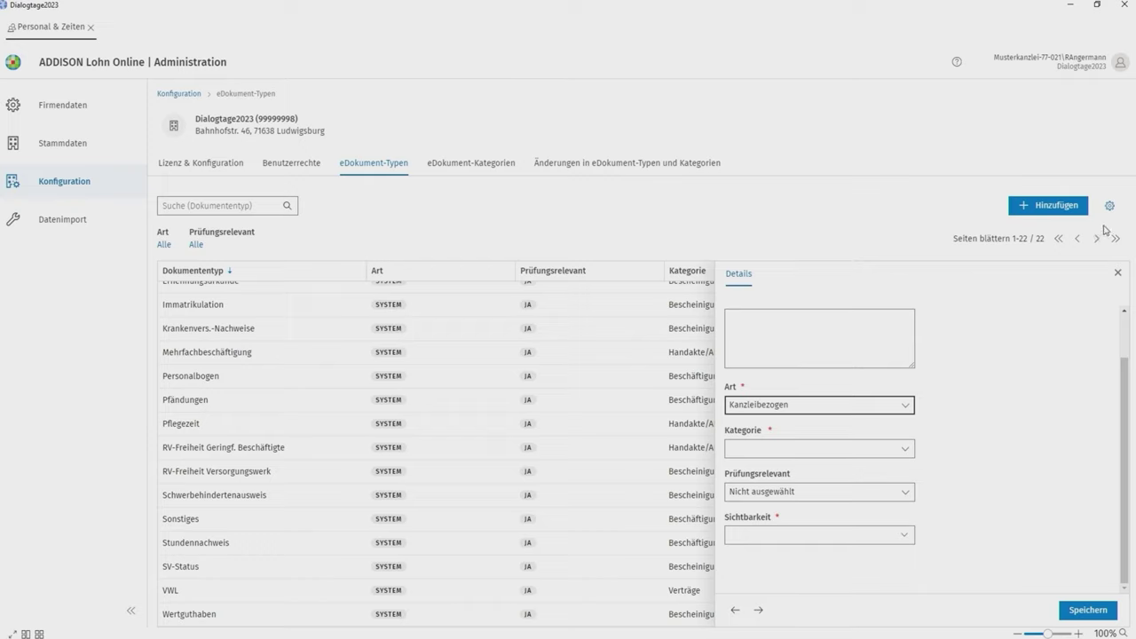
{"action": "left_click", "coordinate": [1117, 272]}
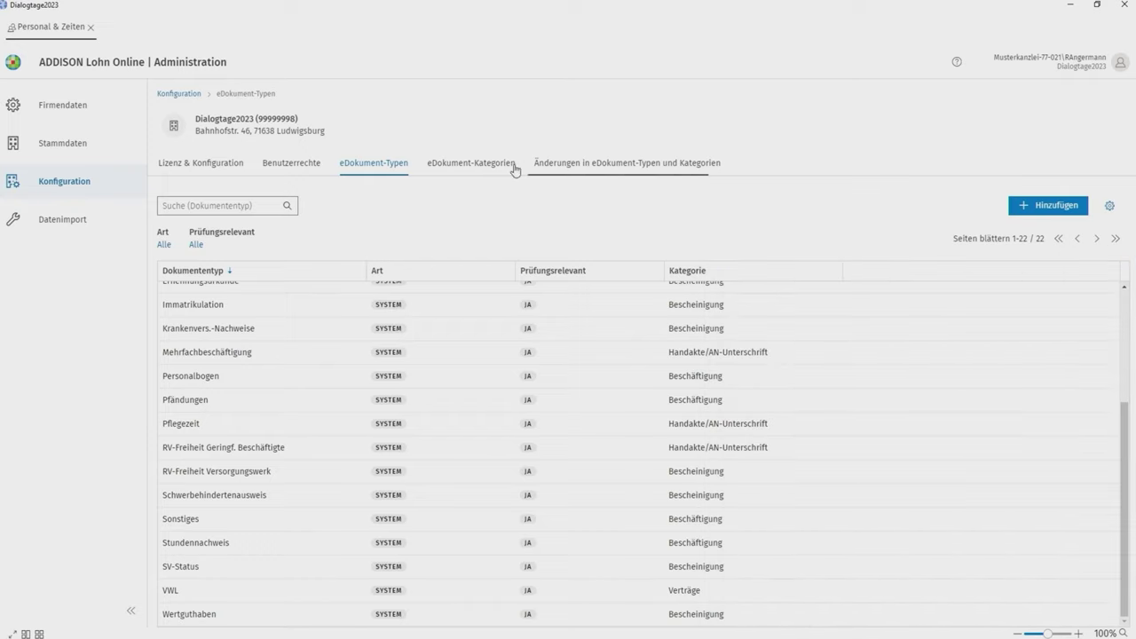
Step: Examine the eDokument-Kategorien and the form for adding one, and open the Änderungen in eDokument-Typen und Kategorien overview
{"action": "left_click", "coordinate": [482, 165]}
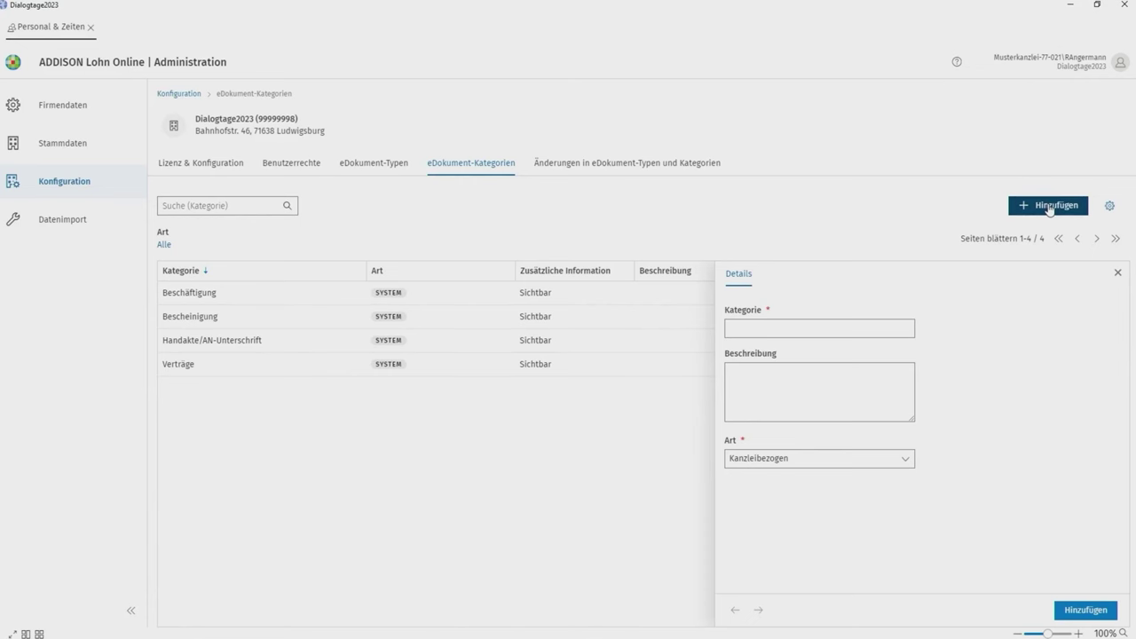
{"action": "left_click", "coordinate": [1119, 273]}
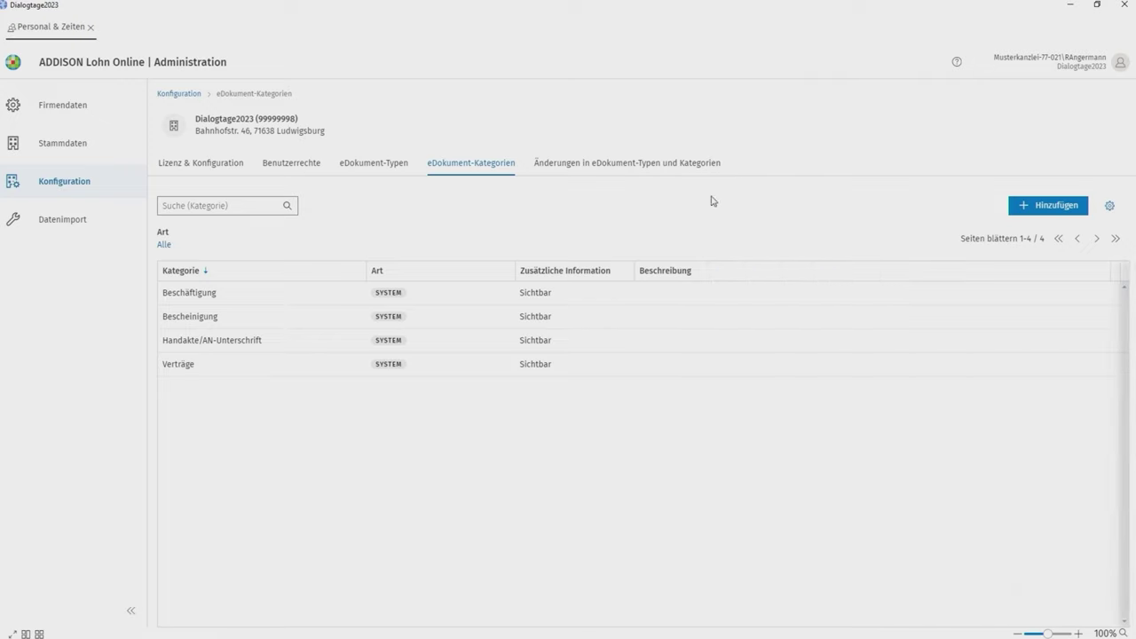
{"action": "left_click", "coordinate": [624, 168]}
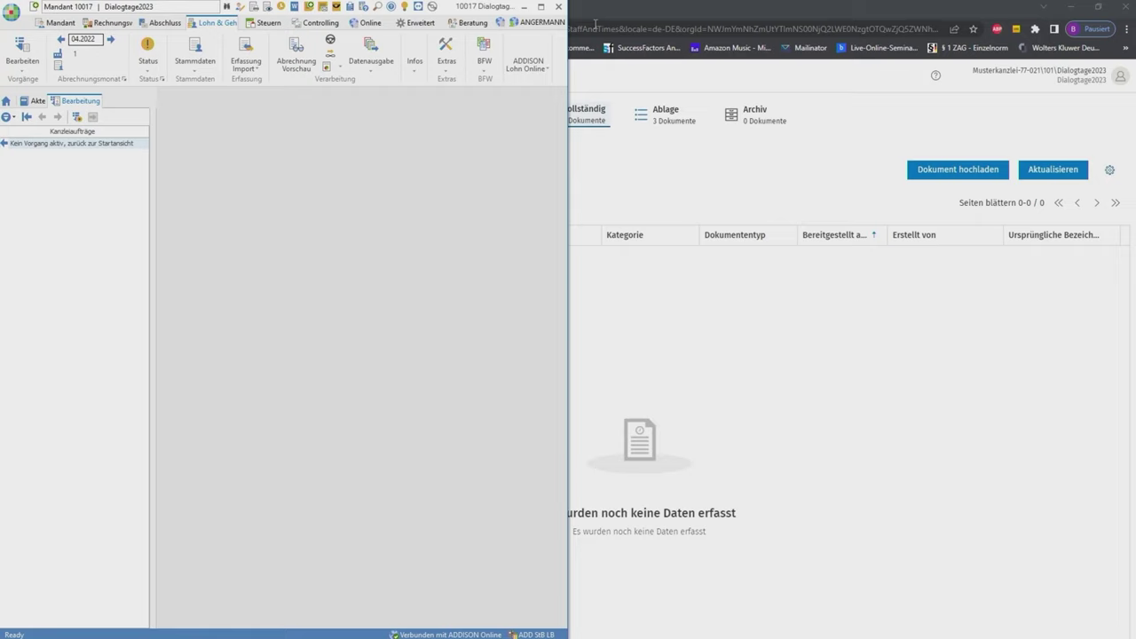
Step: In ADDISON, open the employee's Personal master data and its eDokumente, placing the eDokumente window beside the record at half width
{"action": "left_click", "coordinate": [190, 77]}
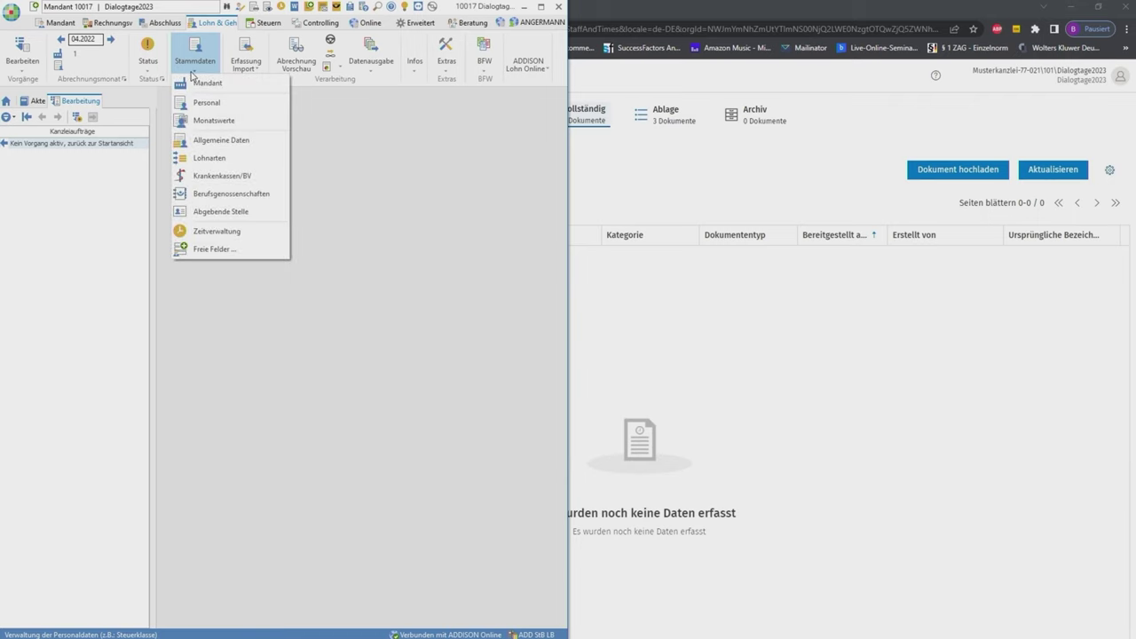
{"action": "left_click", "coordinate": [204, 102]}
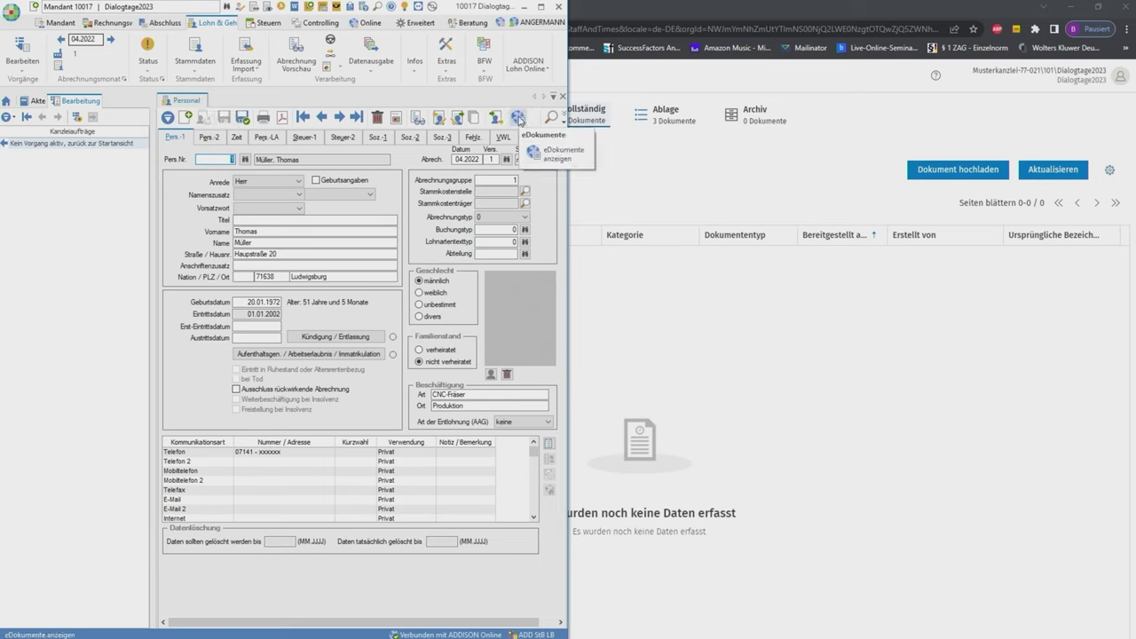
{"action": "left_click", "coordinate": [518, 118]}
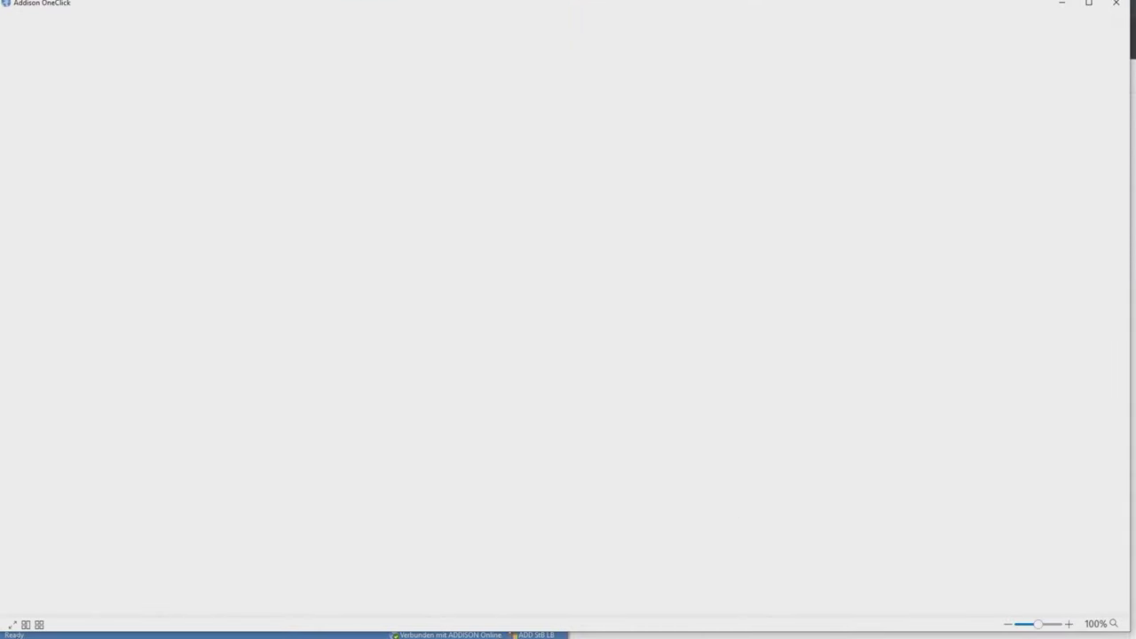
{"action": "left_click", "coordinate": [26, 623]}
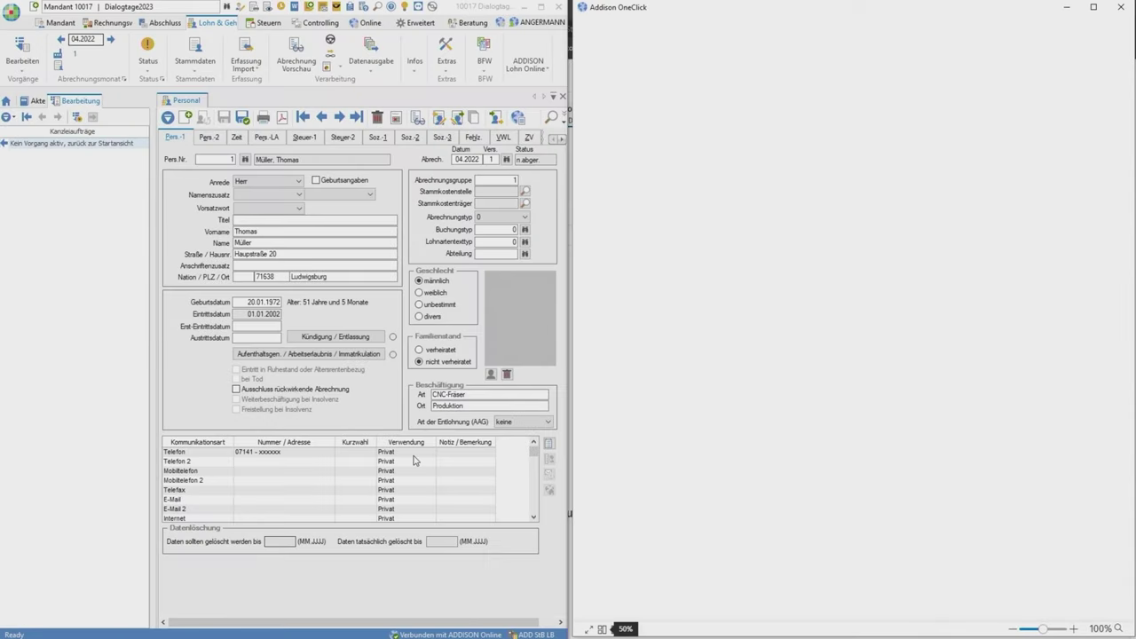